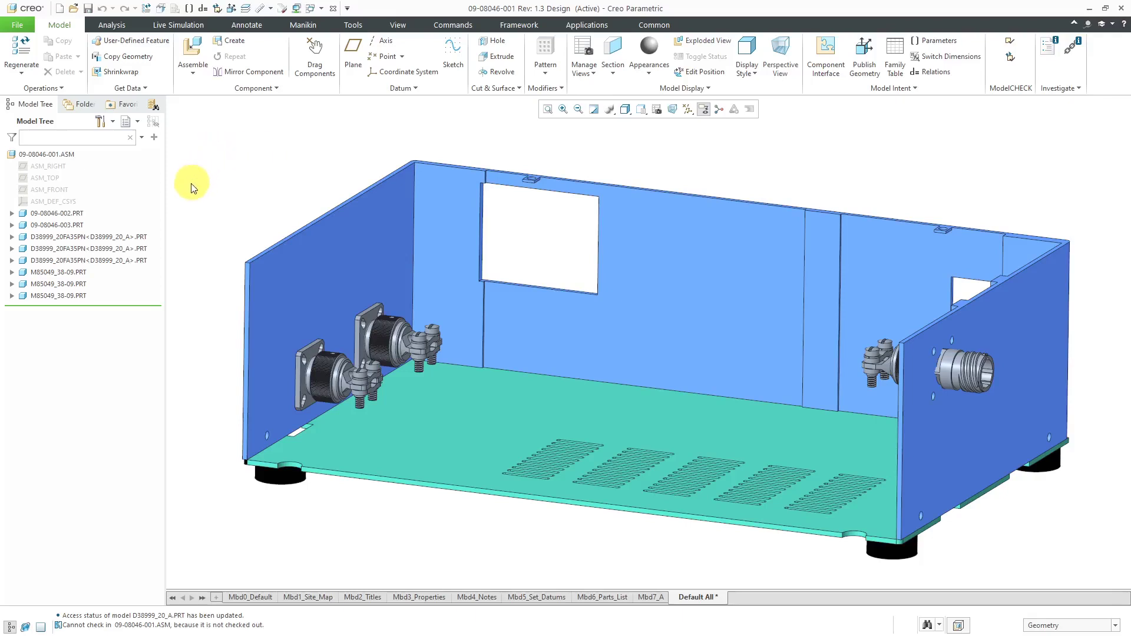
# Select and then clear the three M85049 backshells and the three D38999 connectors.
pyautogui.click(71, 273)
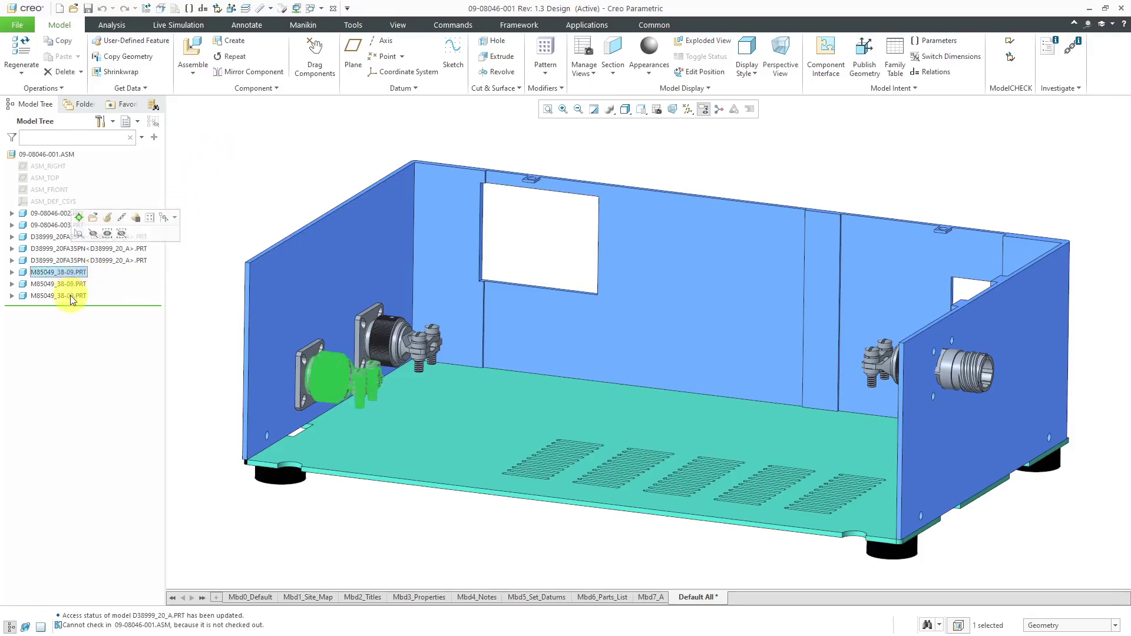
pyautogui.keyDown('shift'); pyautogui.click(69, 295); pyautogui.keyUp('shift')
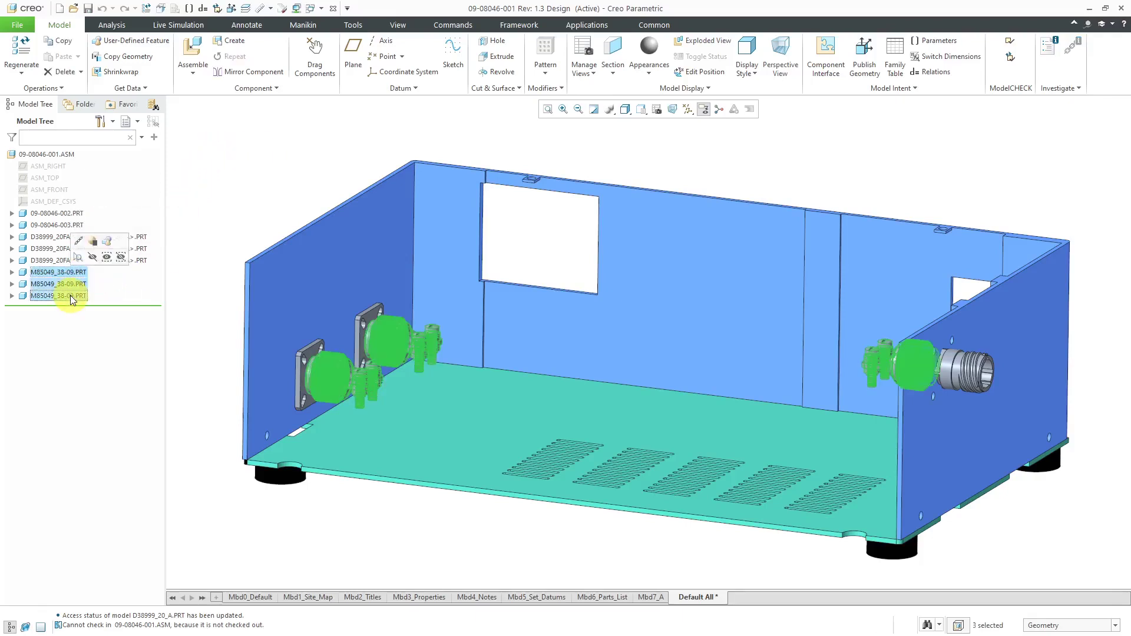
pyautogui.click(241, 218)
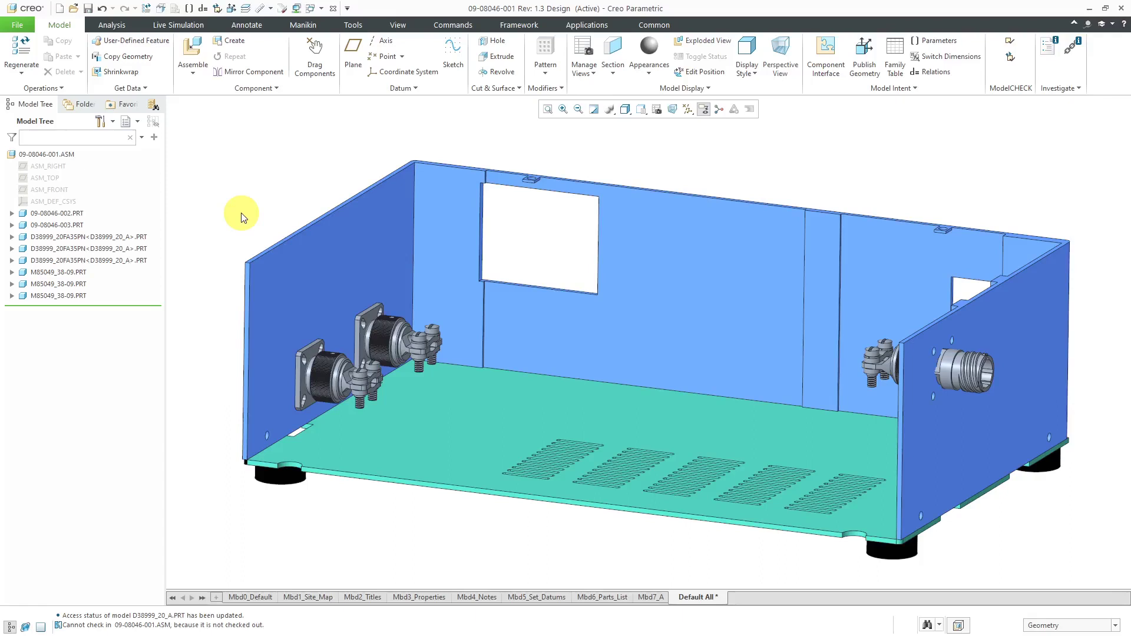
pyautogui.click(83, 237)
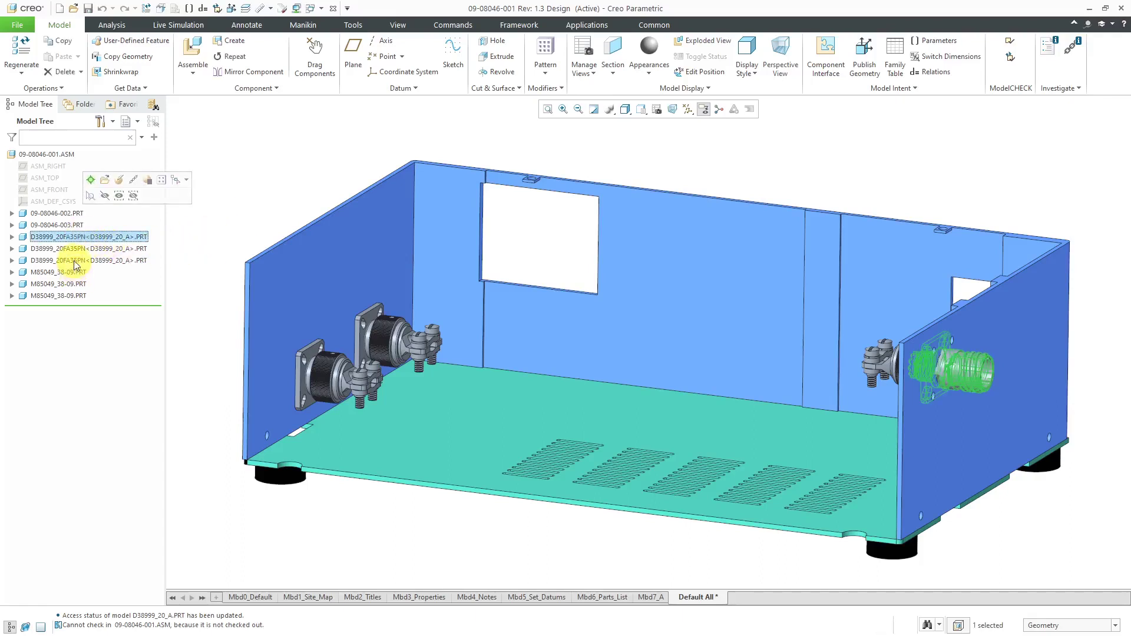
pyautogui.keyDown('shift'); pyautogui.click(73, 261); pyautogui.keyUp('shift')
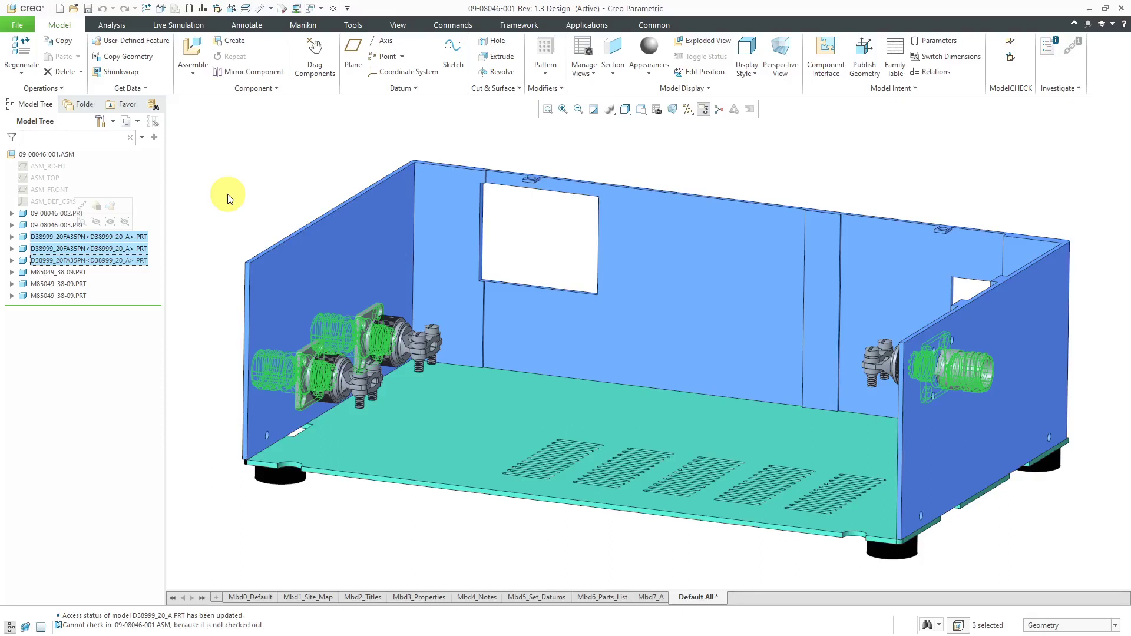
pyautogui.click(230, 199)
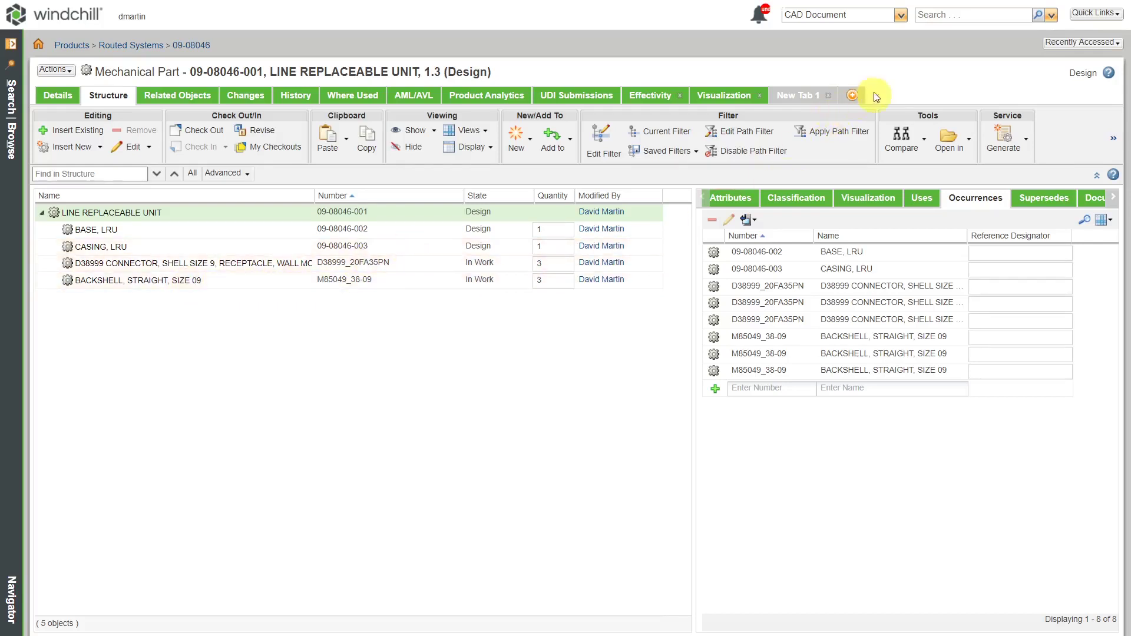
# Search the header for m85049 to list the size 09 backshells.
pyautogui.click(959, 17)
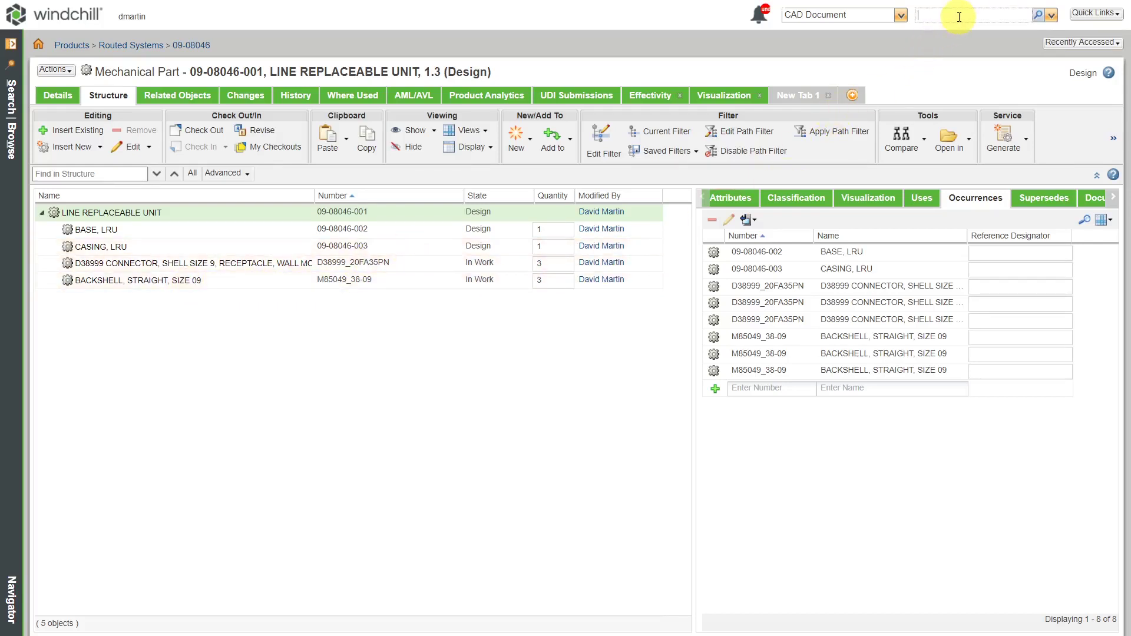
pyautogui.write('m85049*')
pyautogui.press('Return')
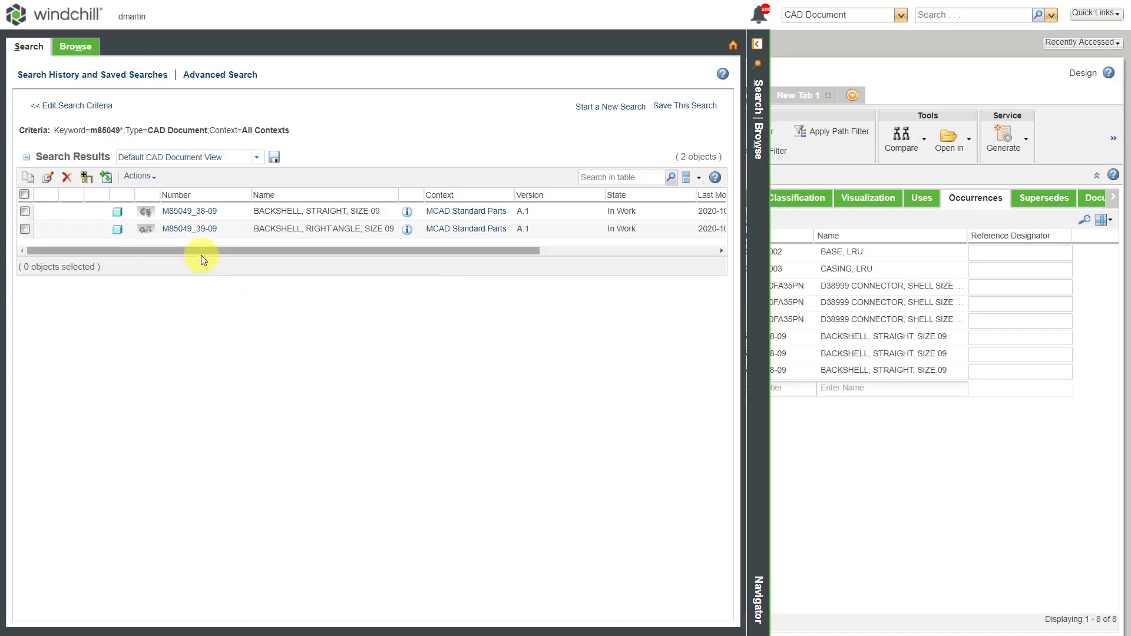
# Open the M85049_38-09 backshell, review its details and related objects, and go to its mechanical part.
pyautogui.click(197, 213)
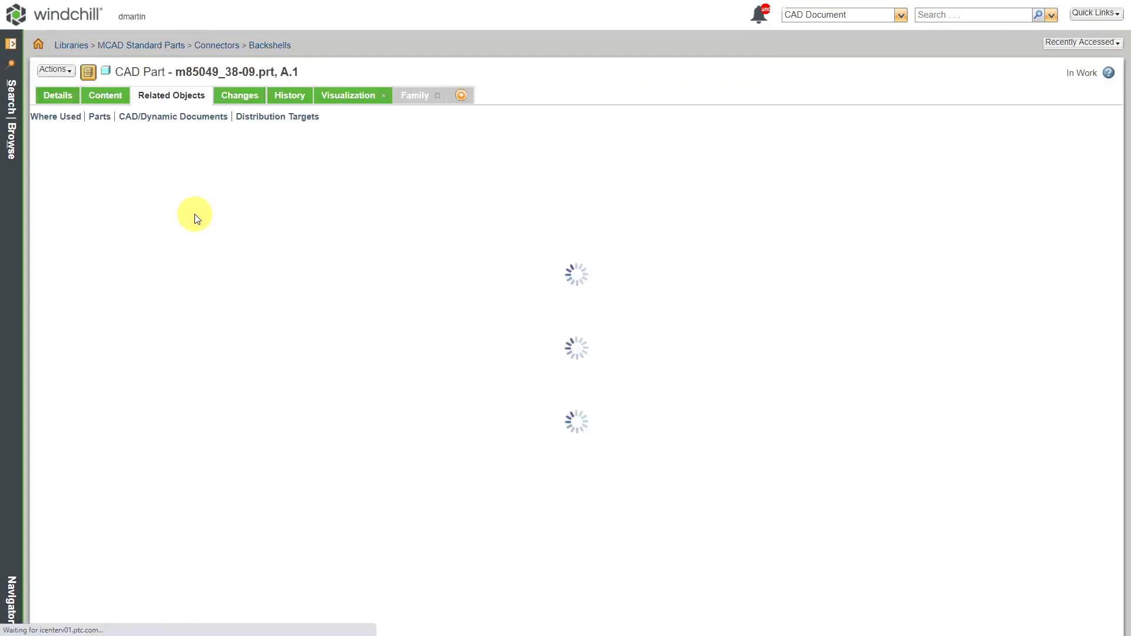
pyautogui.click(59, 96)
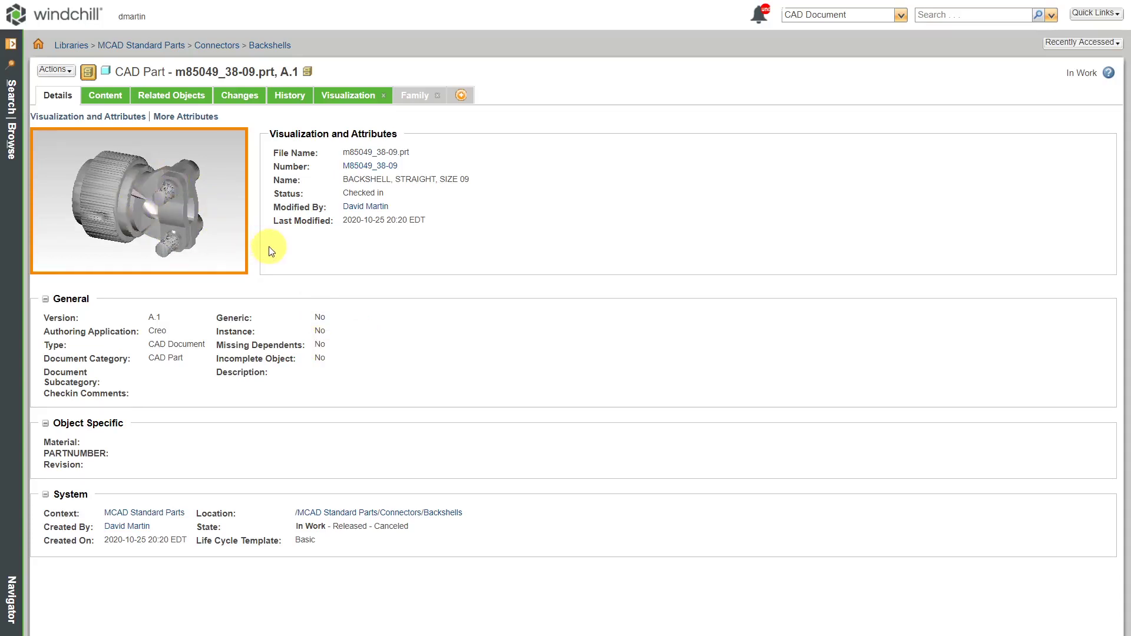
pyautogui.click(183, 100)
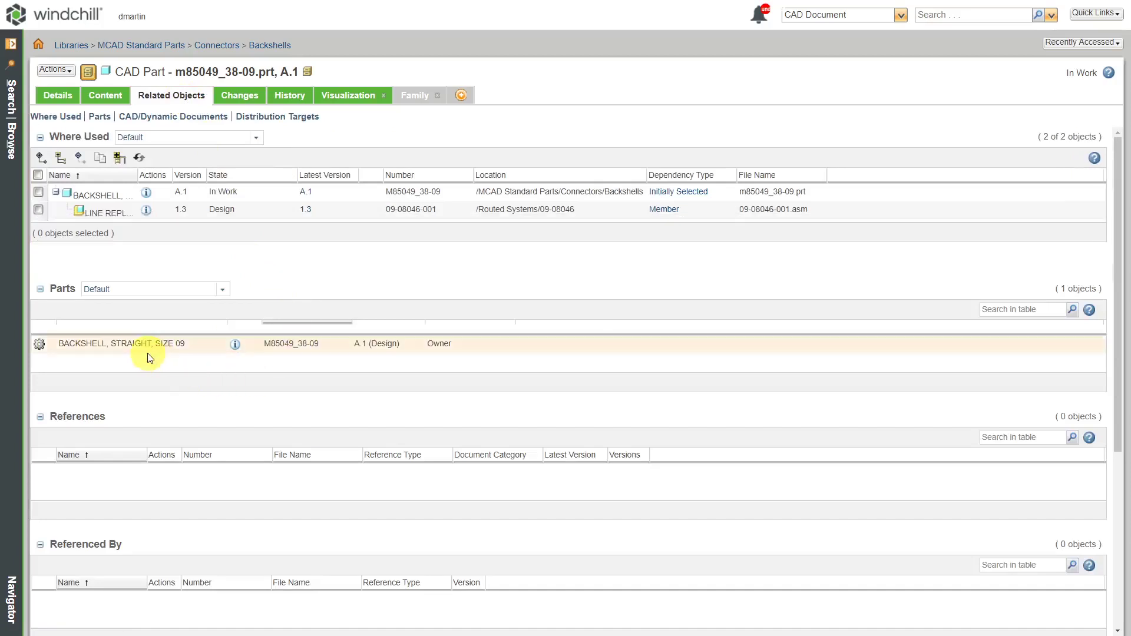
pyautogui.click(236, 347)
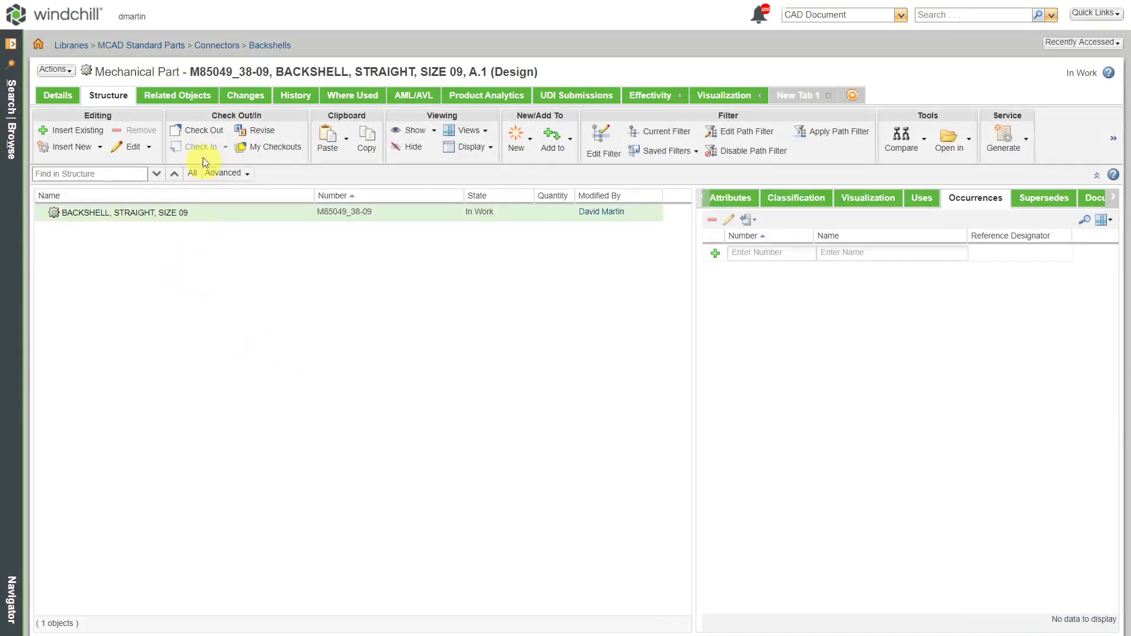
# Show the M85049_38-09 part's related objects, down to the empty Alternates and Substitutes tables.
pyautogui.click(180, 99)
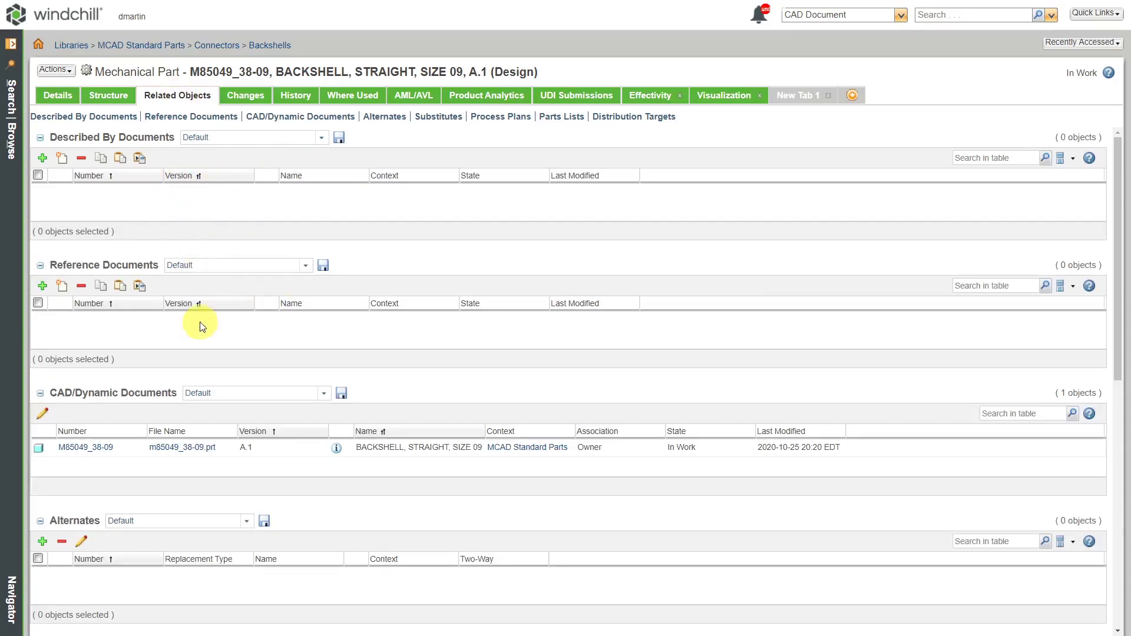
pyautogui.scroll(-2, 246, 339)
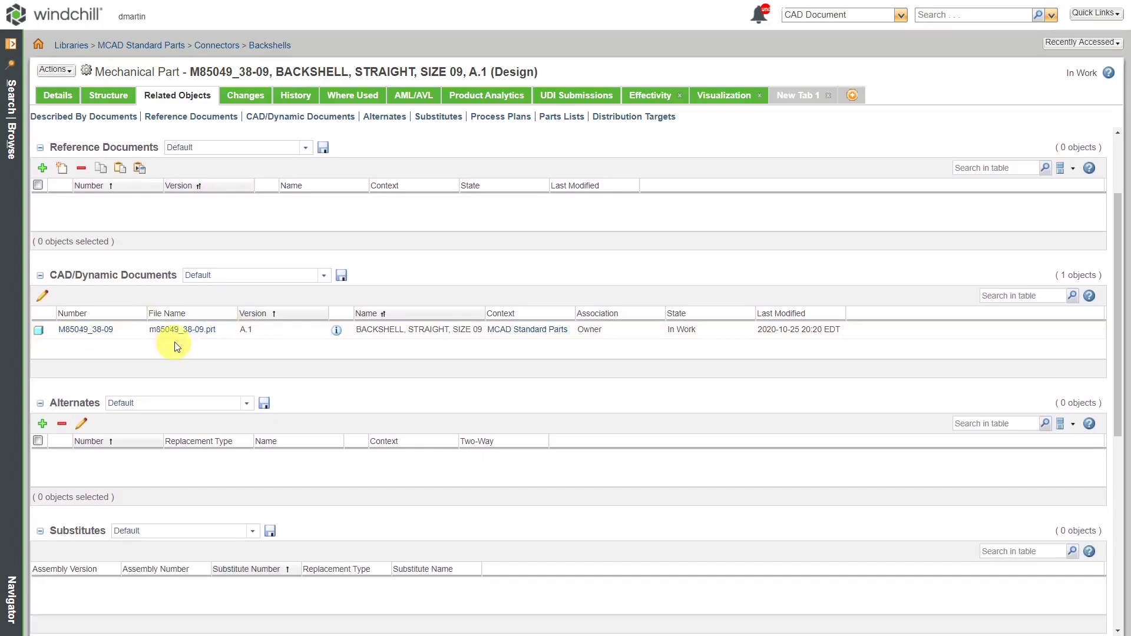
pyautogui.scroll(-2, 175, 342)
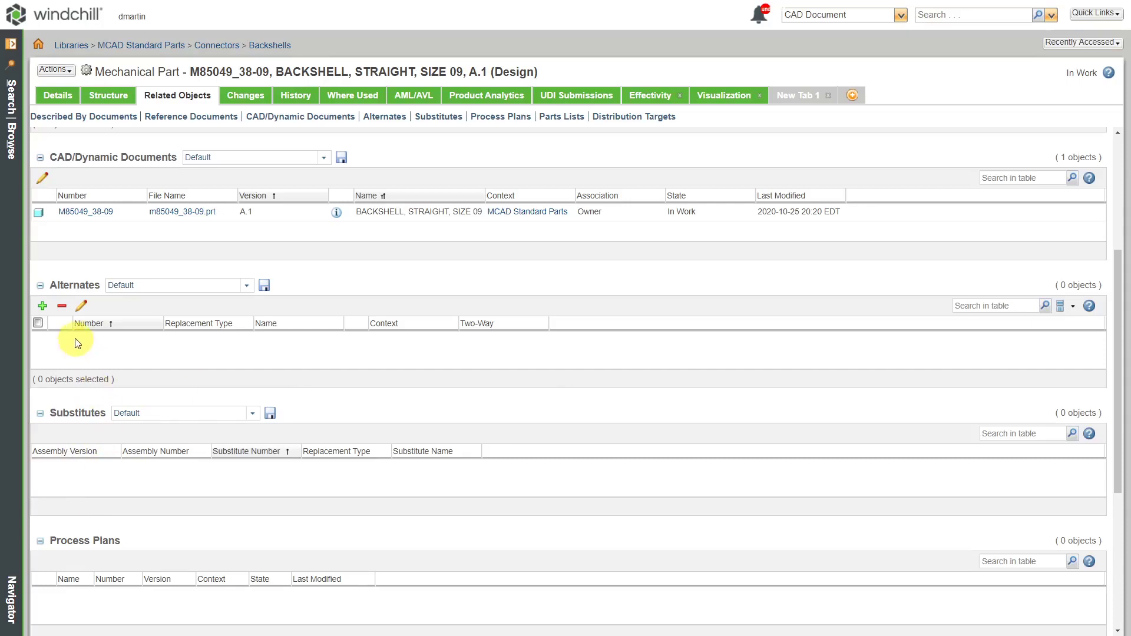
# Add M85049_39-09 right-angle backshell as an alternate, found by searching m85049*.
pyautogui.click(45, 309)
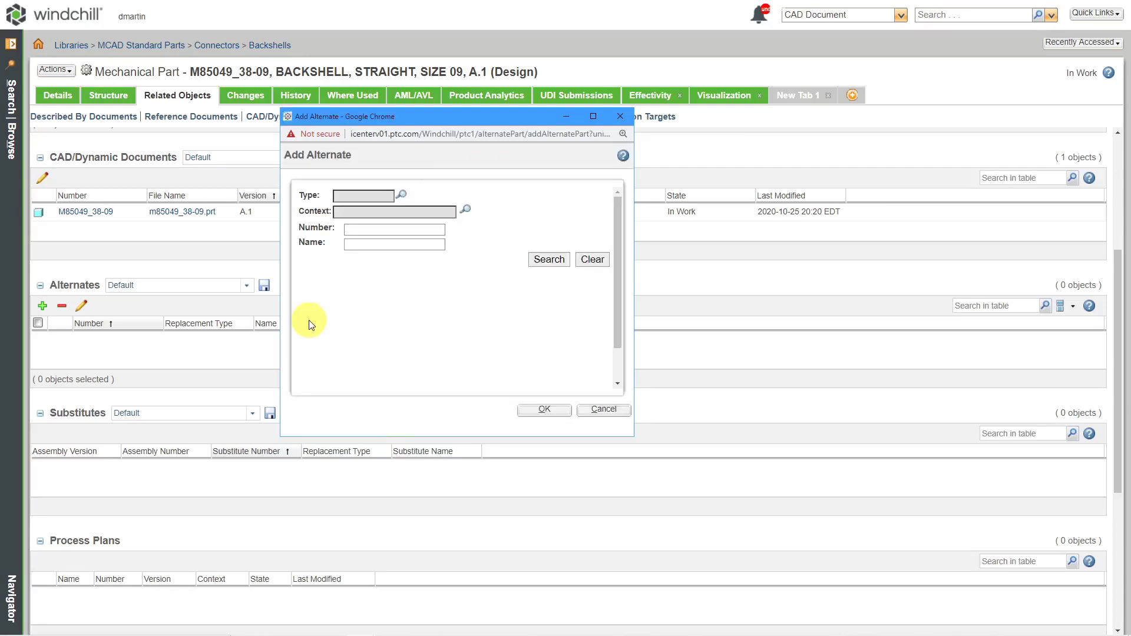
pyautogui.click(363, 229)
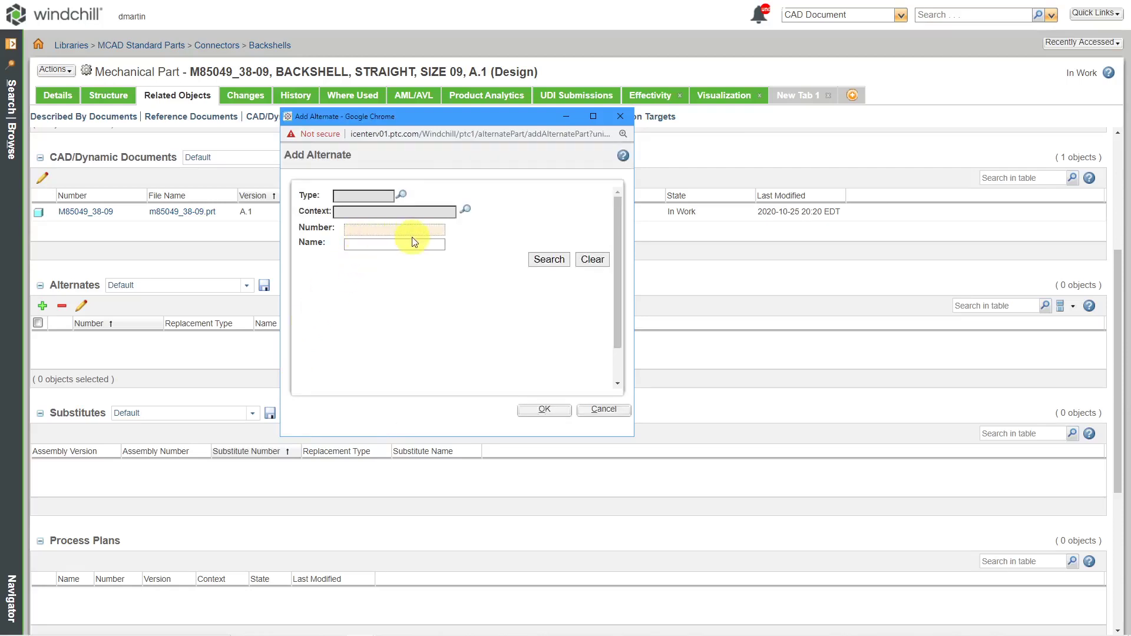
pyautogui.write('m85049*')
pyautogui.press('Return')
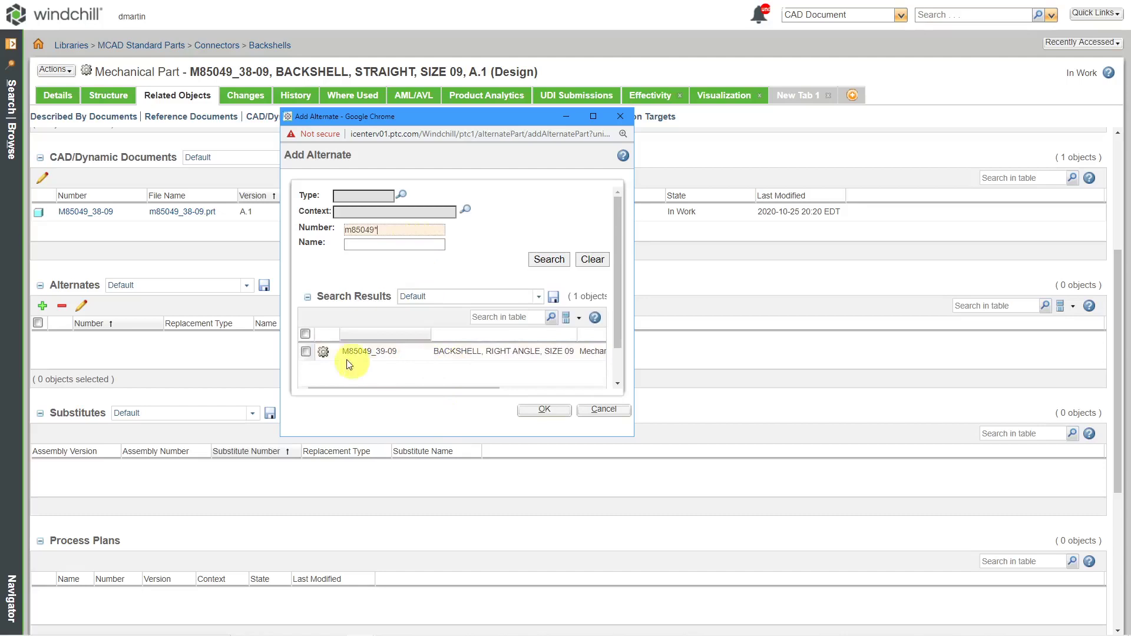
pyautogui.click(306, 352)
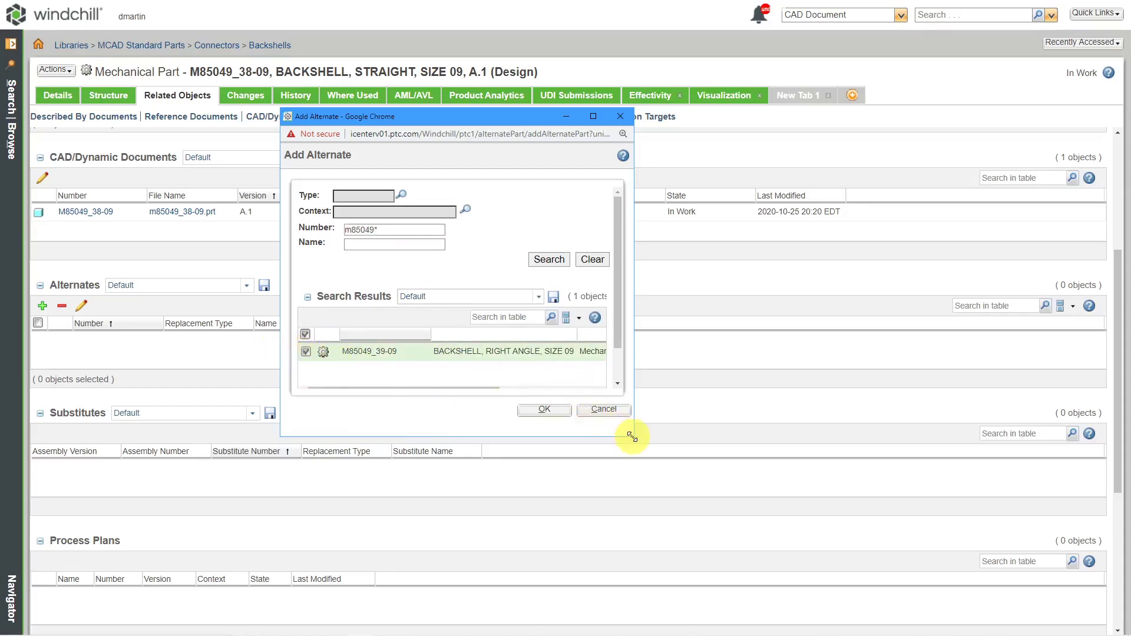
pyautogui.moveTo(633, 436); pyautogui.dragTo(879, 541)
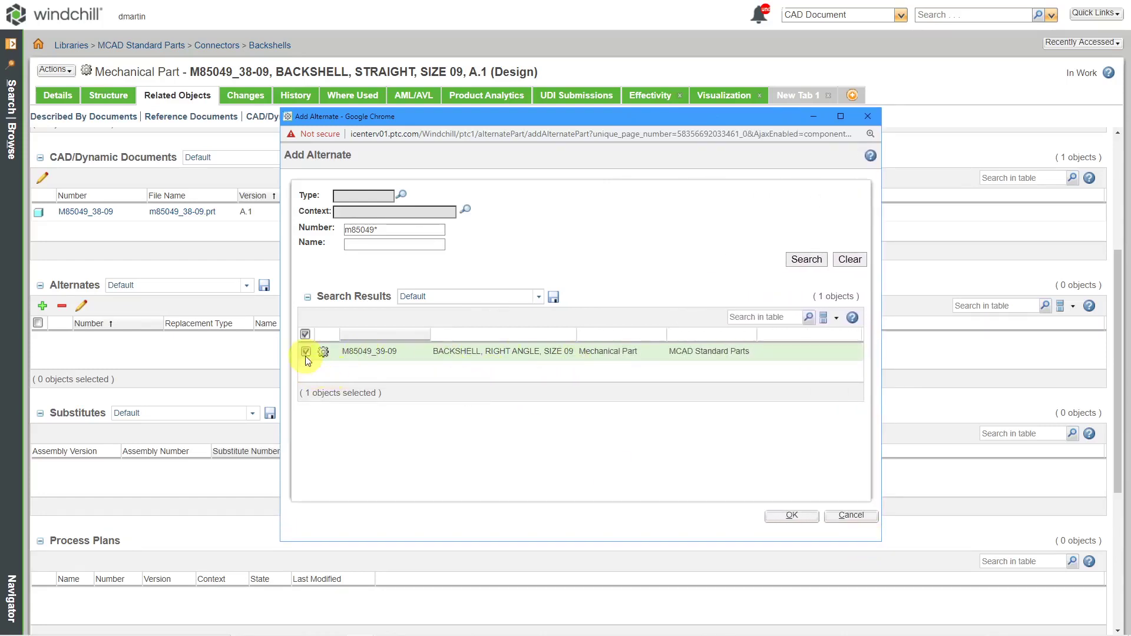
pyautogui.click(792, 517)
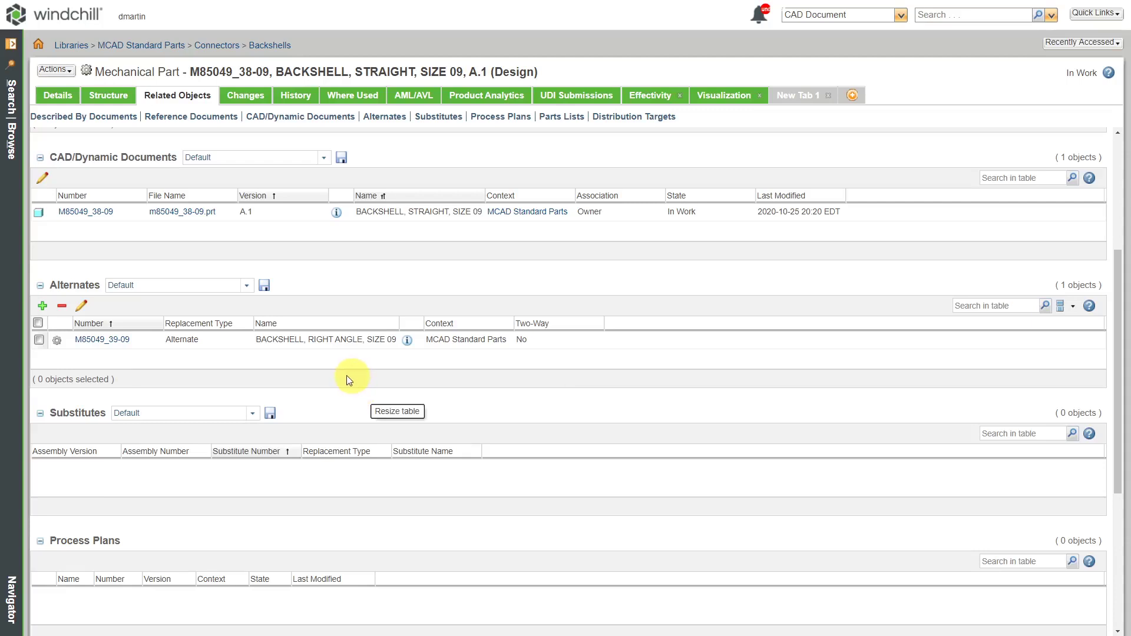
# Edit the M85049_39-09 alternate and set Two-Way to Yes.
pyautogui.click(39, 340)
pyautogui.click(81, 305)
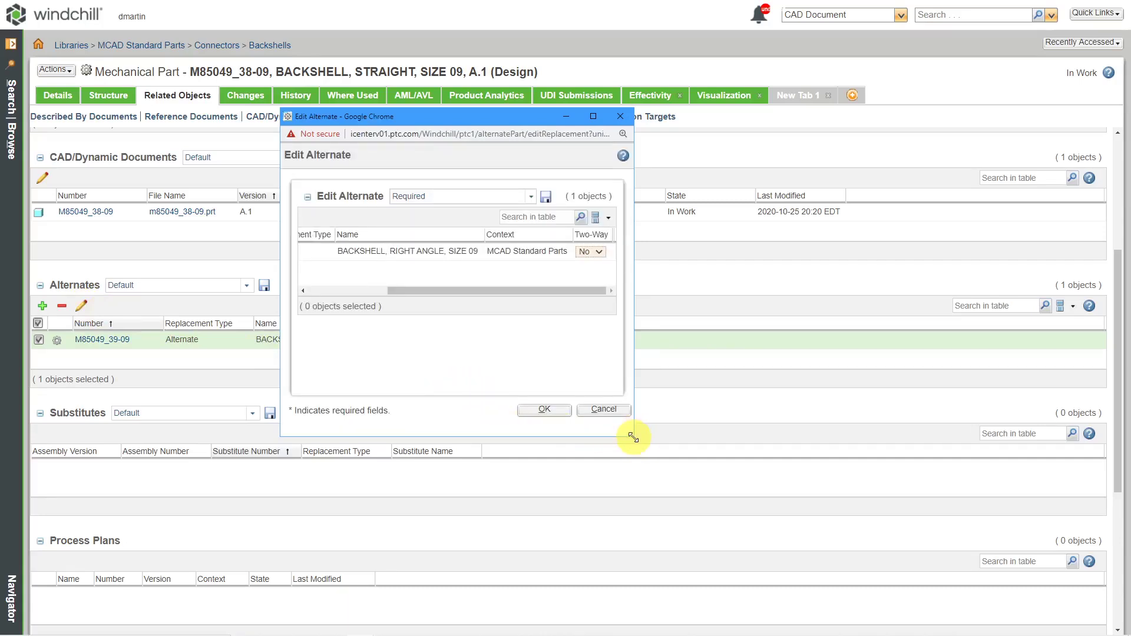
pyautogui.moveTo(634, 436); pyautogui.dragTo(818, 524)
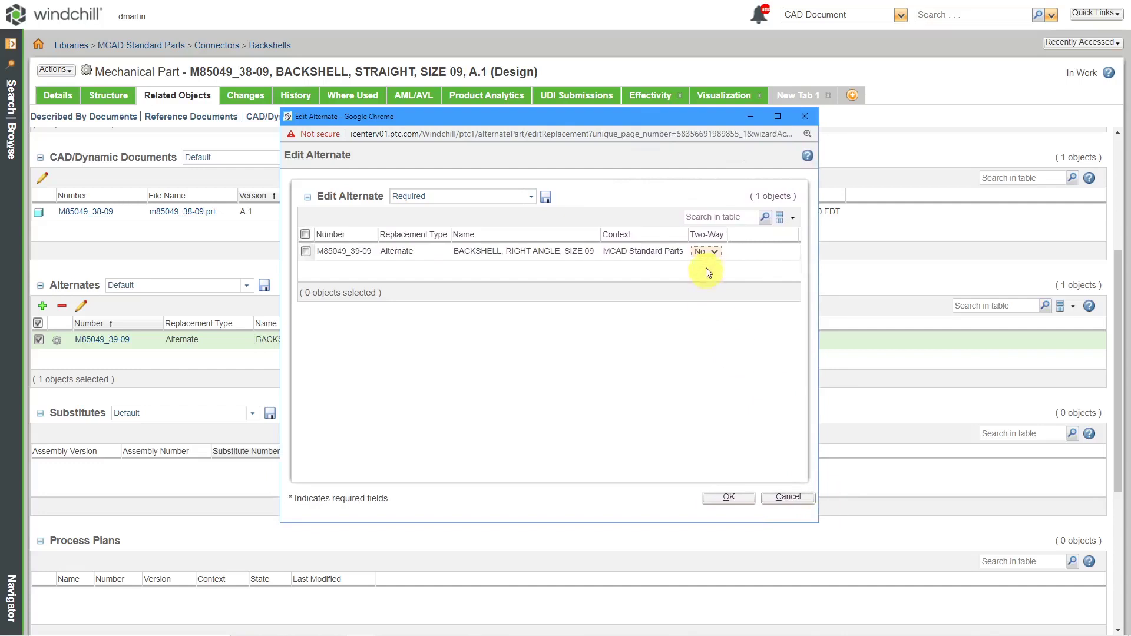
pyautogui.click(715, 253)
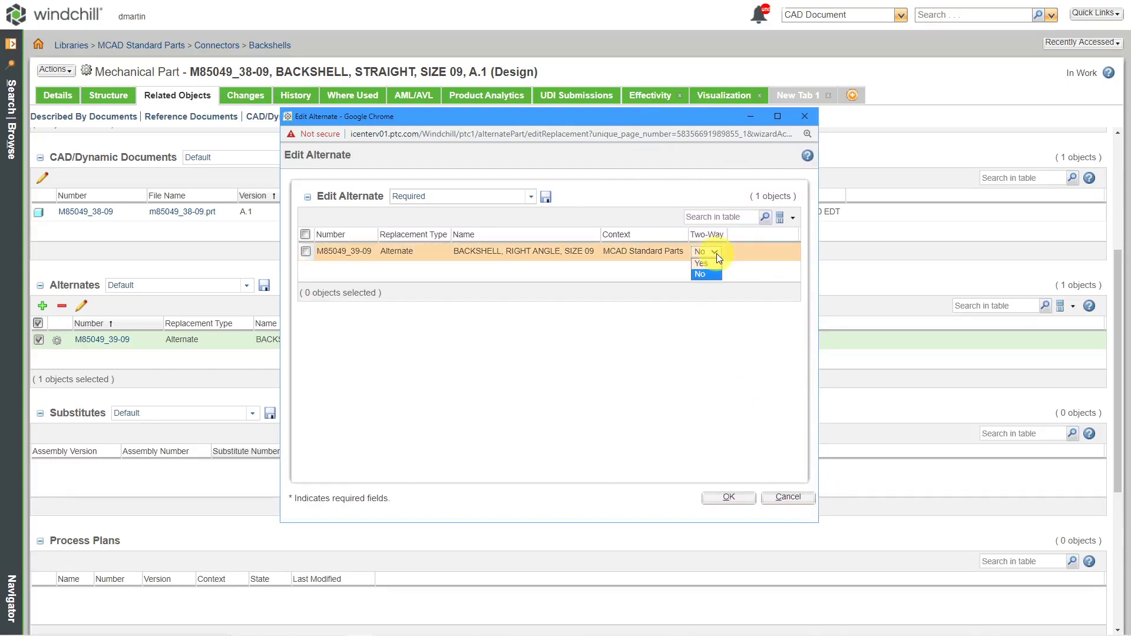
pyautogui.click(712, 265)
pyautogui.click(730, 499)
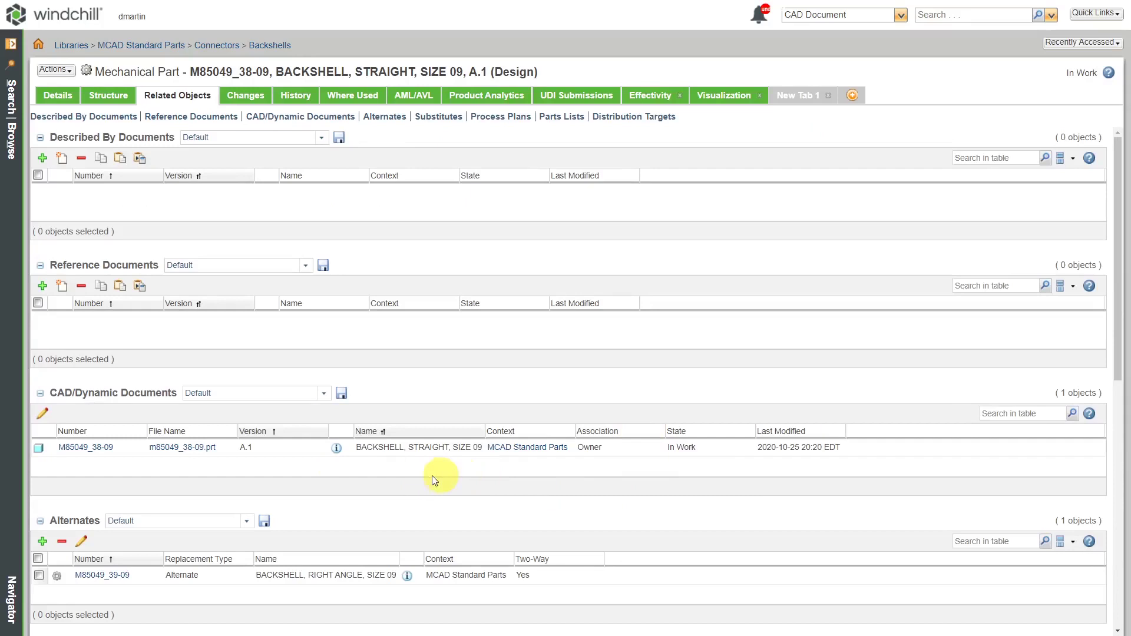
# Open the M85049_39-09 right-angle backshell part and confirm M85049_38-09 as its two-way alternate.
pyautogui.scroll(-4, 485, 479)
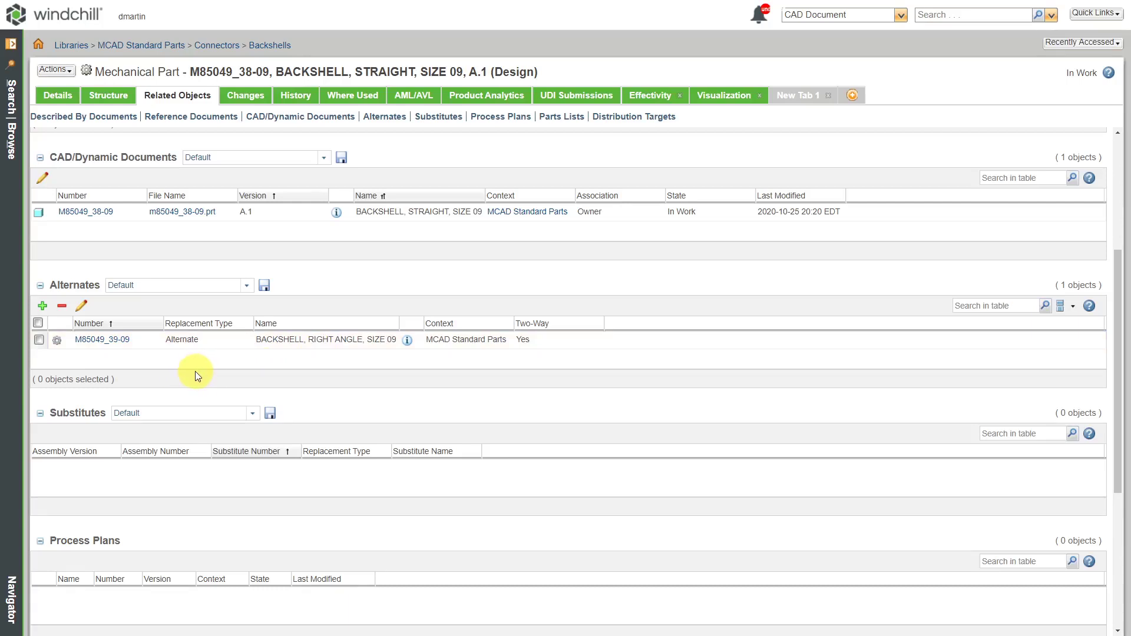
pyautogui.click(10, 45)
pyautogui.click(195, 230)
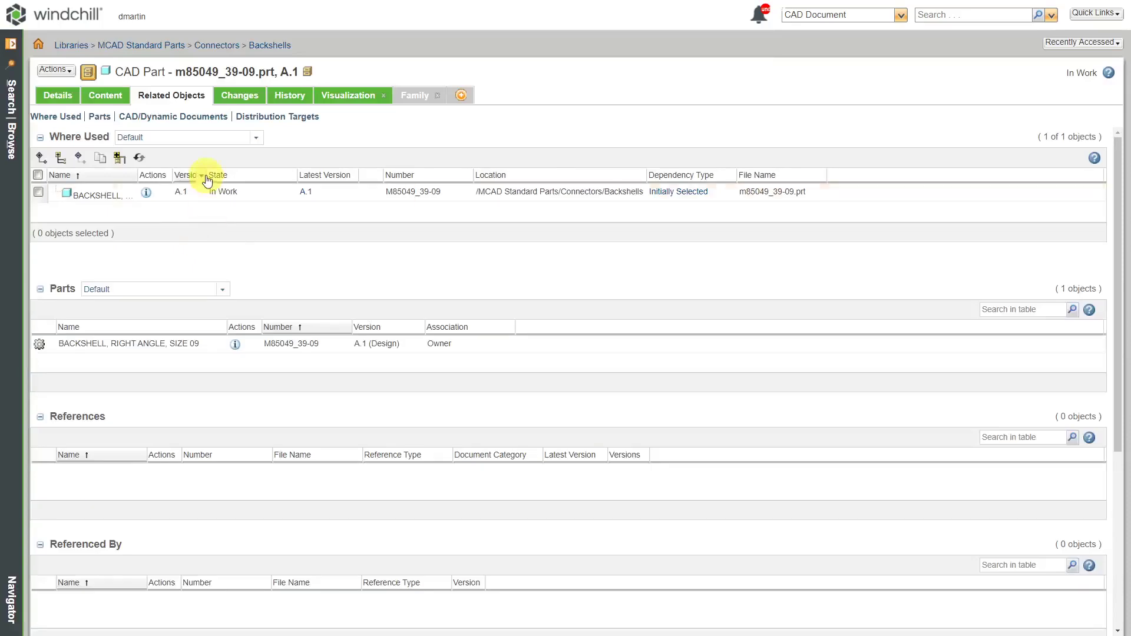
pyautogui.click(236, 345)
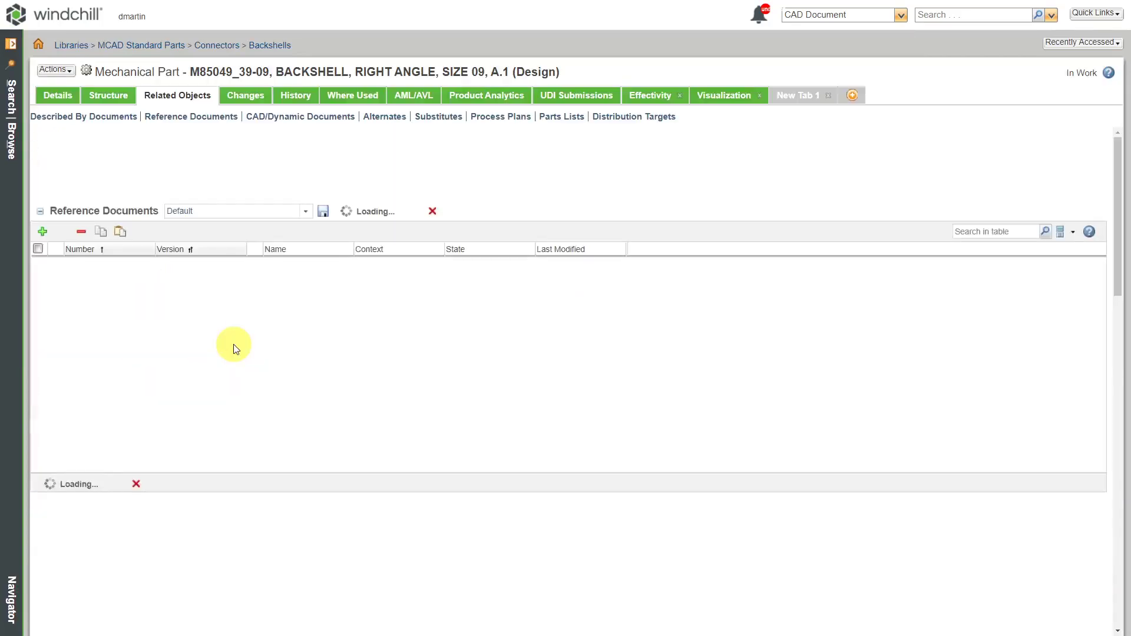
pyautogui.scroll(-3, 254, 334)
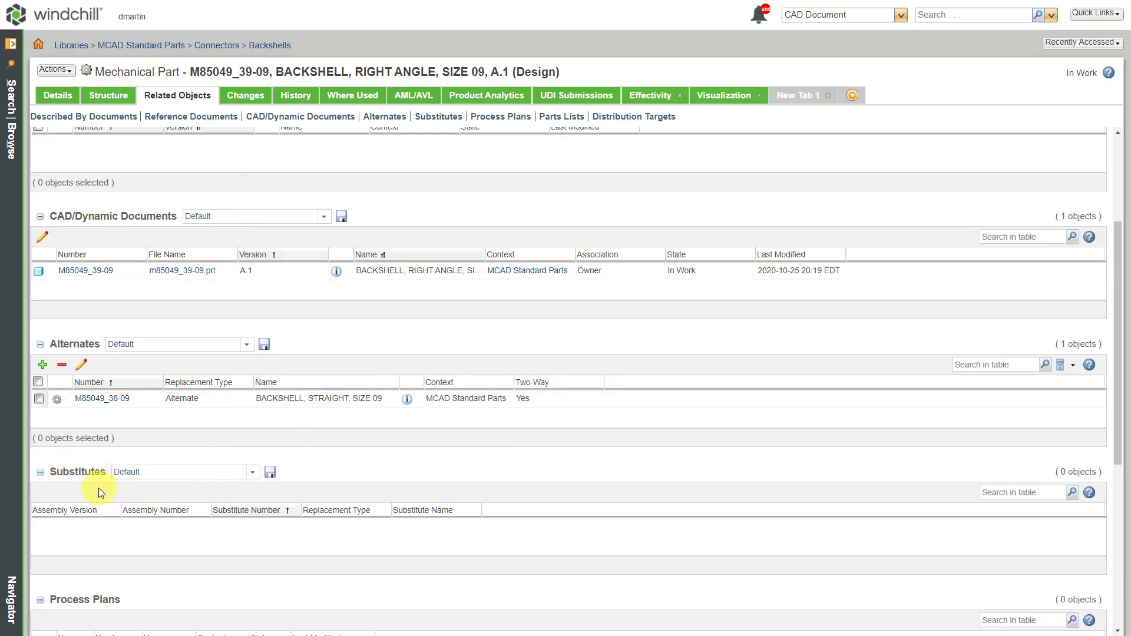
pyautogui.click(947, 15)
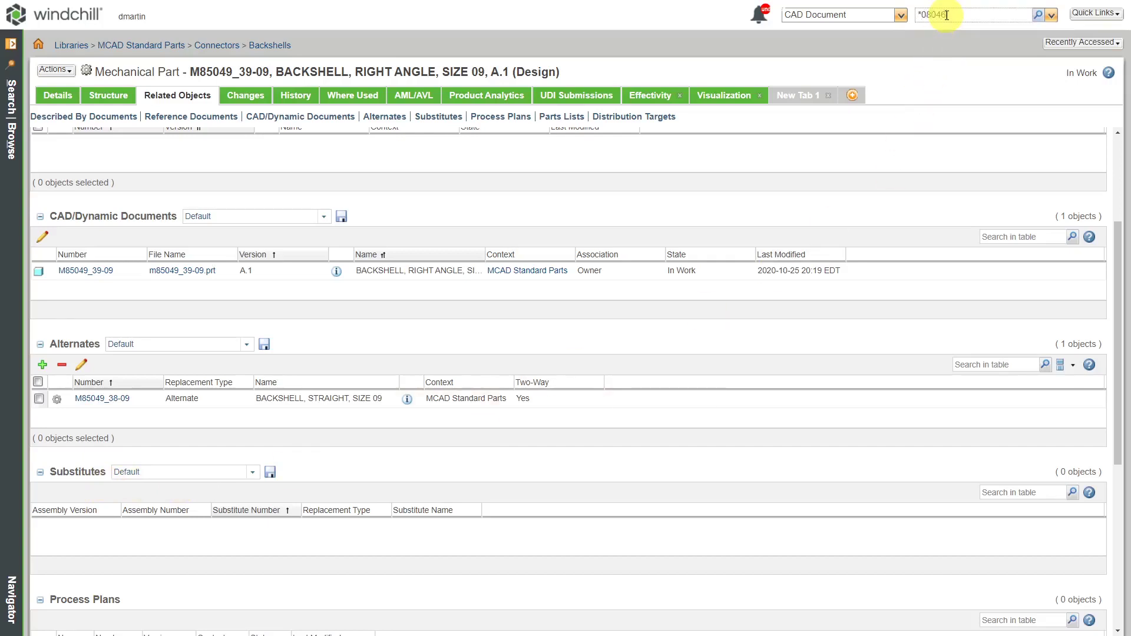
pyautogui.write('*08046*')
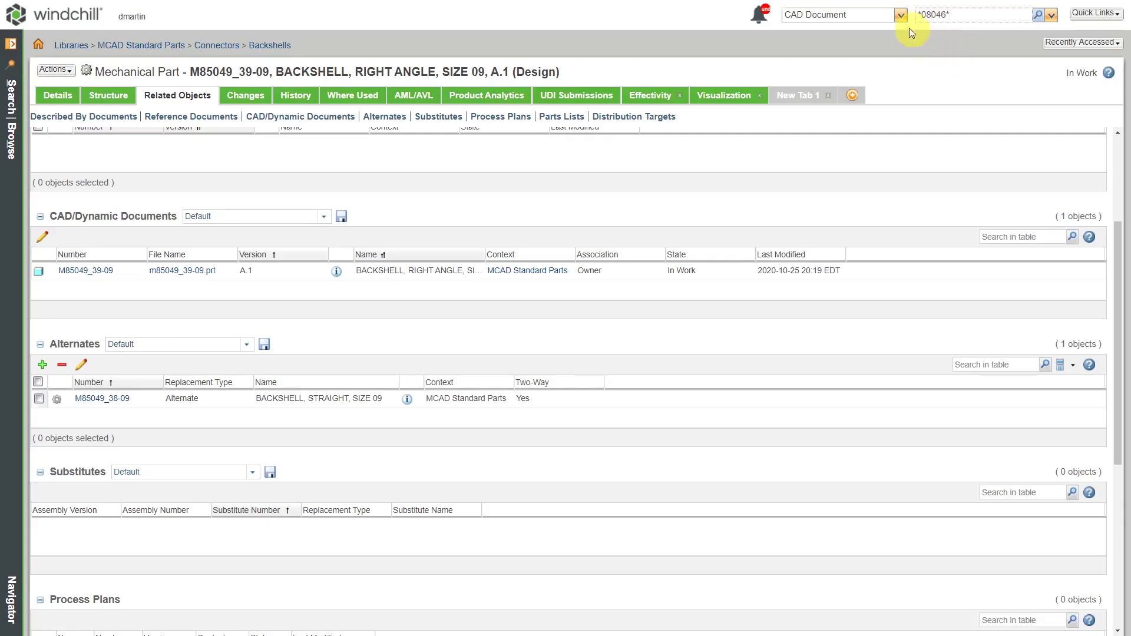
pyautogui.click(900, 16)
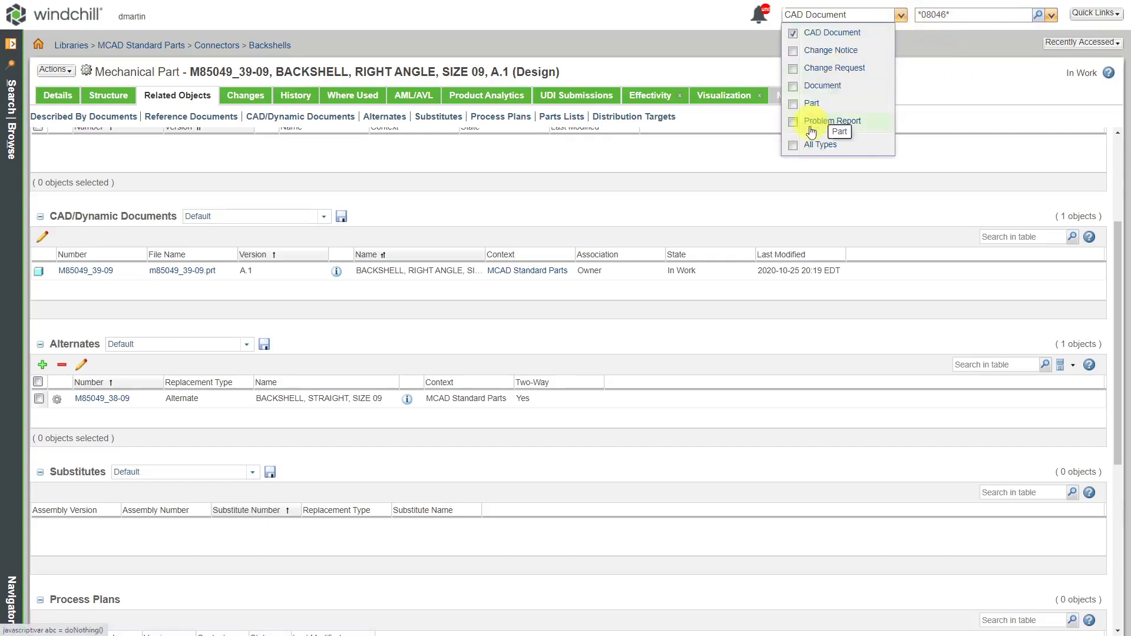
pyautogui.click(828, 146)
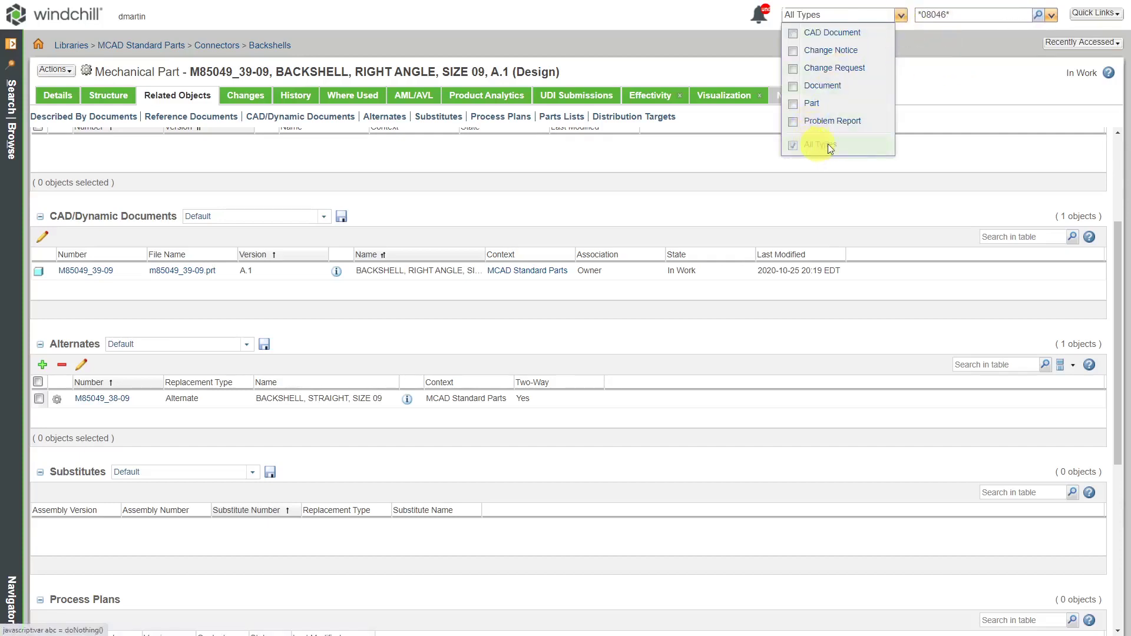
pyautogui.click(1038, 16)
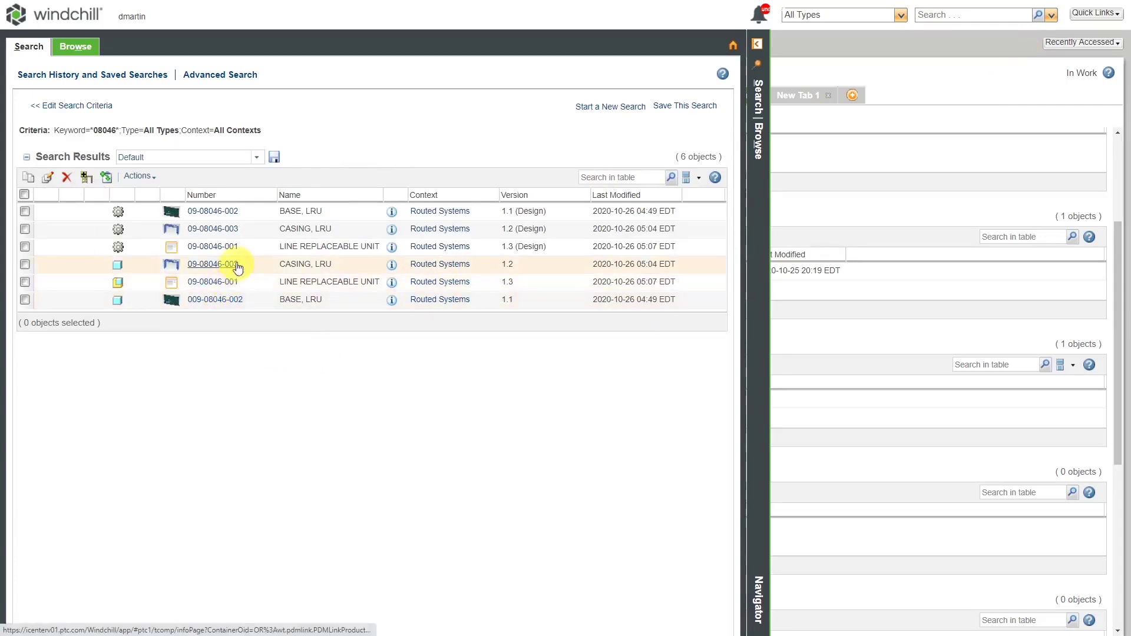
pyautogui.click(216, 250)
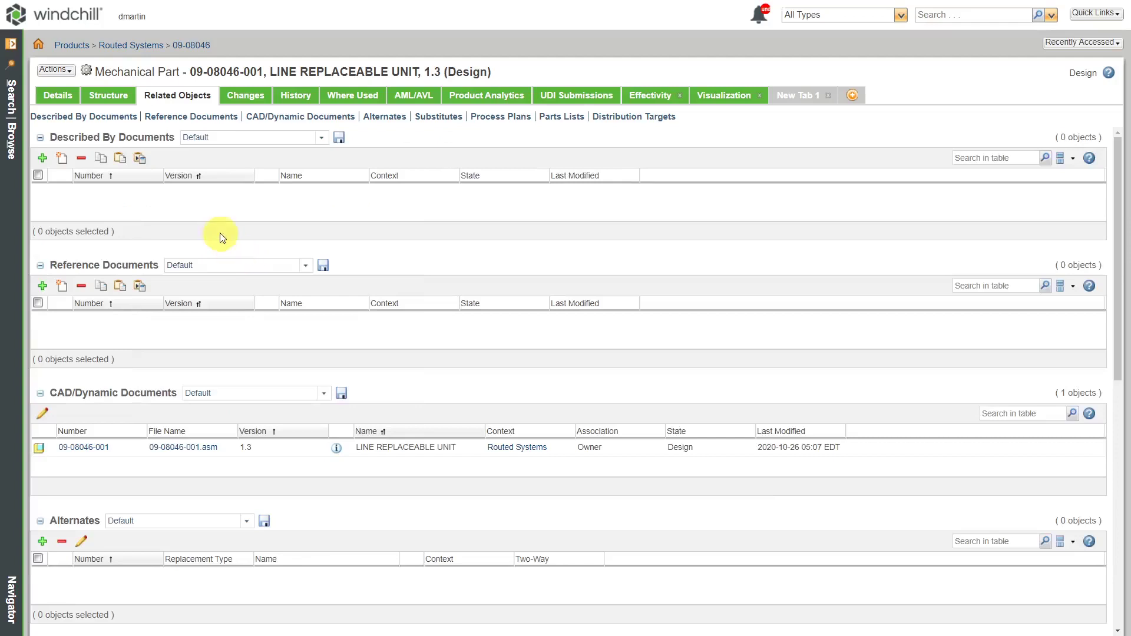
pyautogui.click(106, 99)
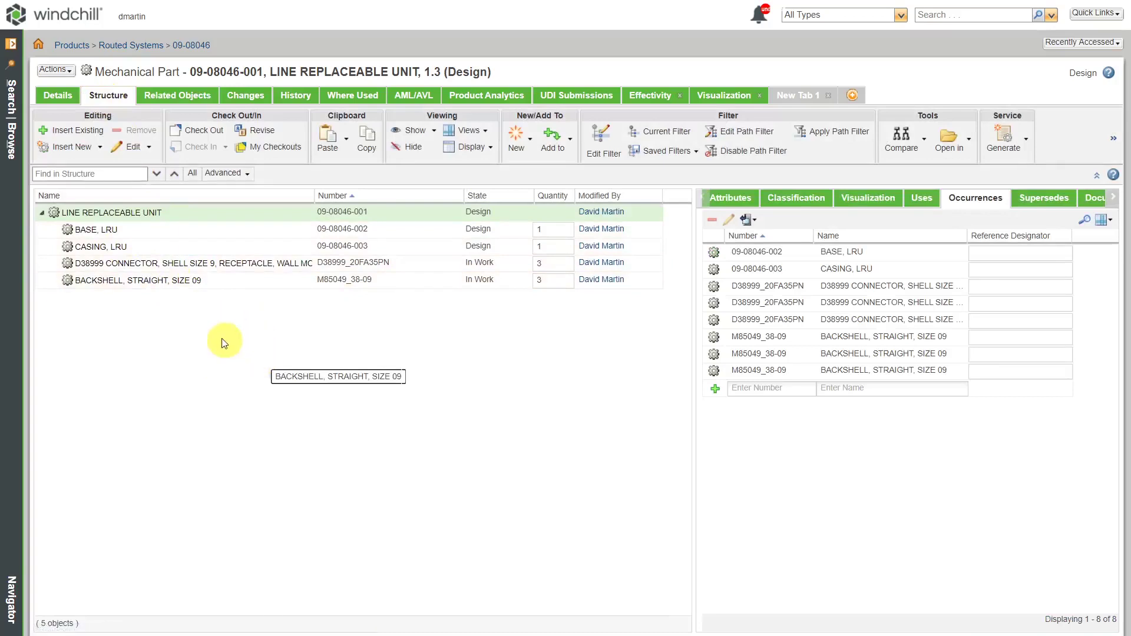
pyautogui.rightClick(157, 266)
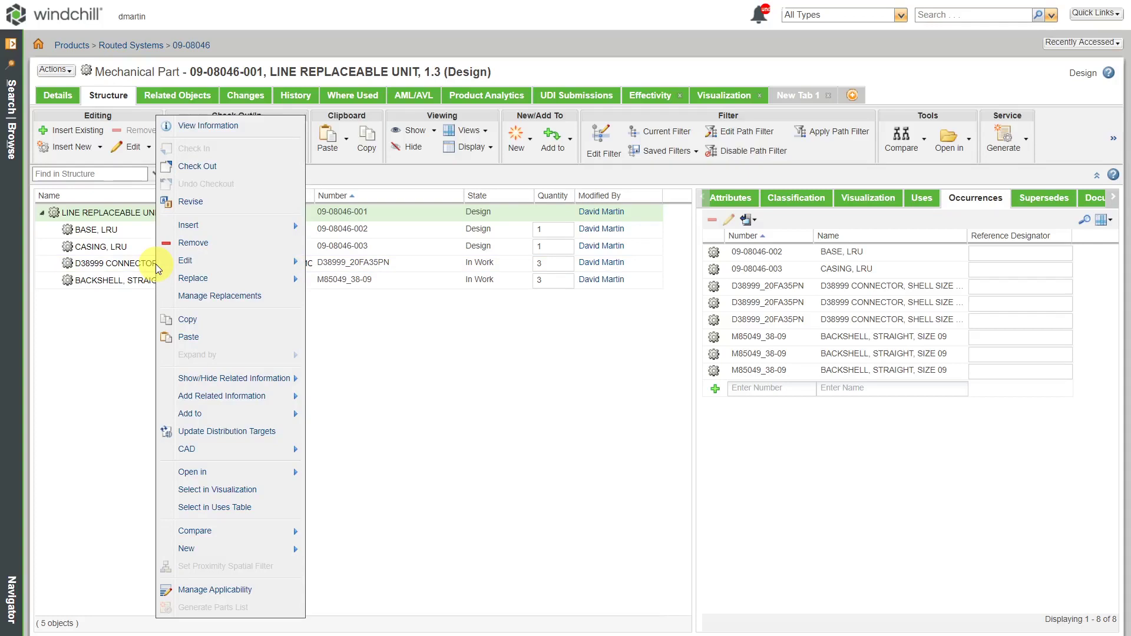
pyautogui.moveTo(196, 286)
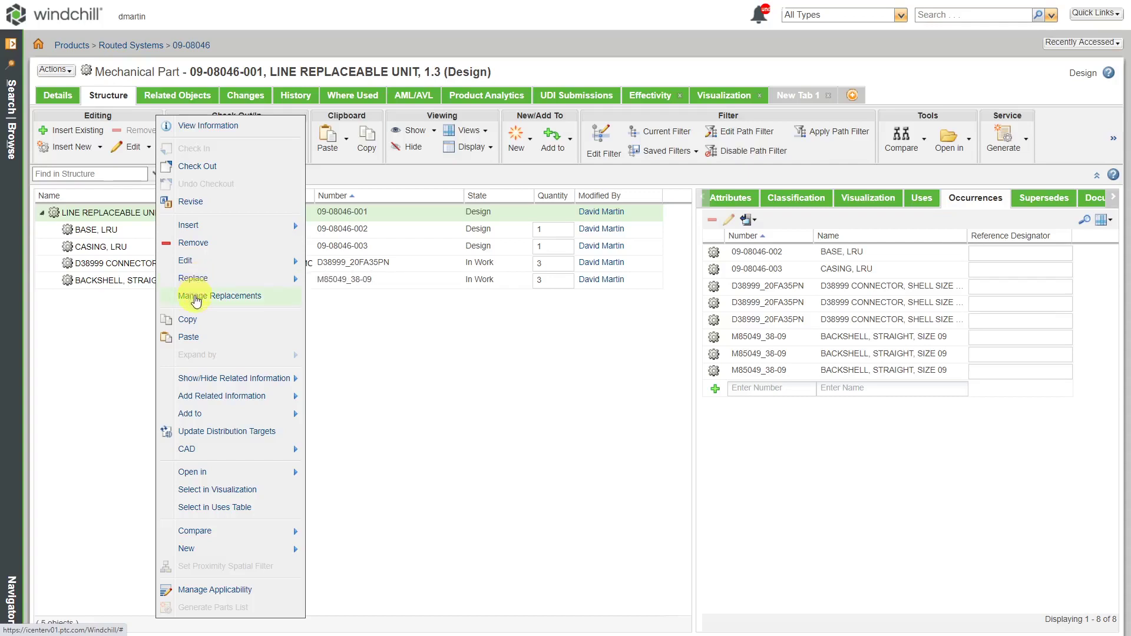
# Open Manage Replacements for the D38999_20FA35PN connector in an enlarged window.
pyautogui.click(197, 298)
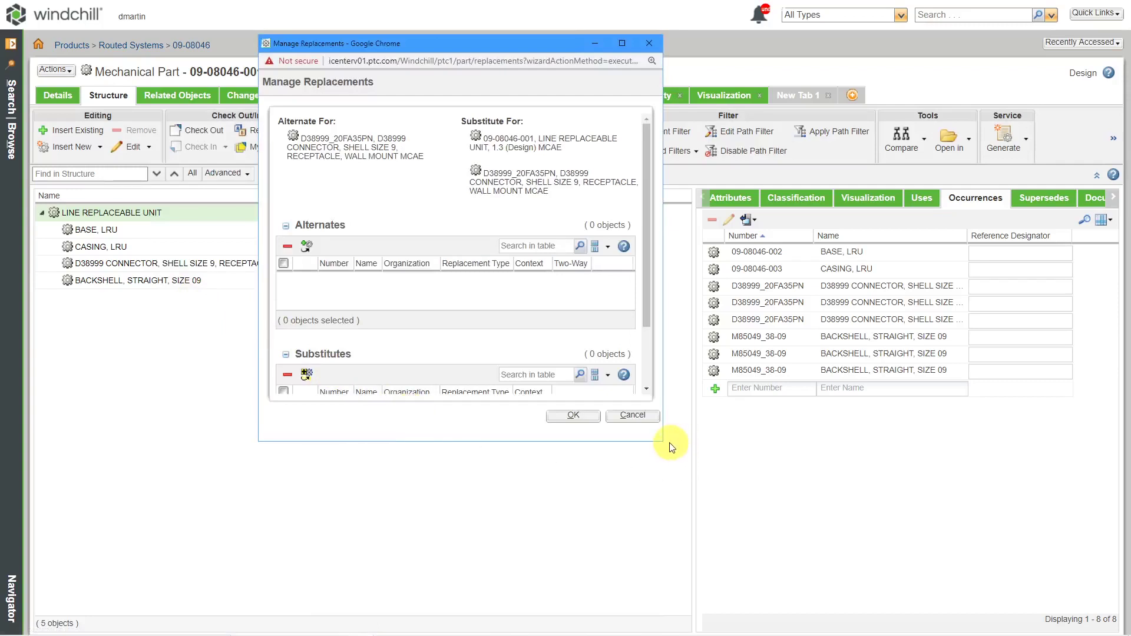
pyautogui.moveTo(662, 441); pyautogui.dragTo(941, 534)
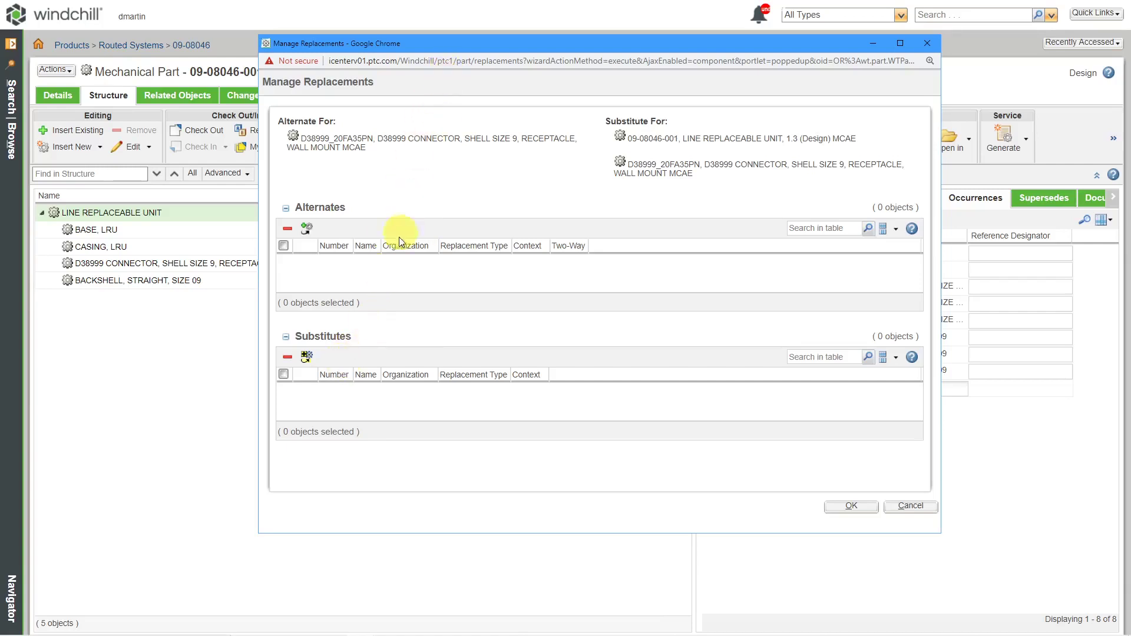
# Search d38999_20fa35p* and add all five connectors, PA through PE, as substitutes.
pyautogui.click(307, 358)
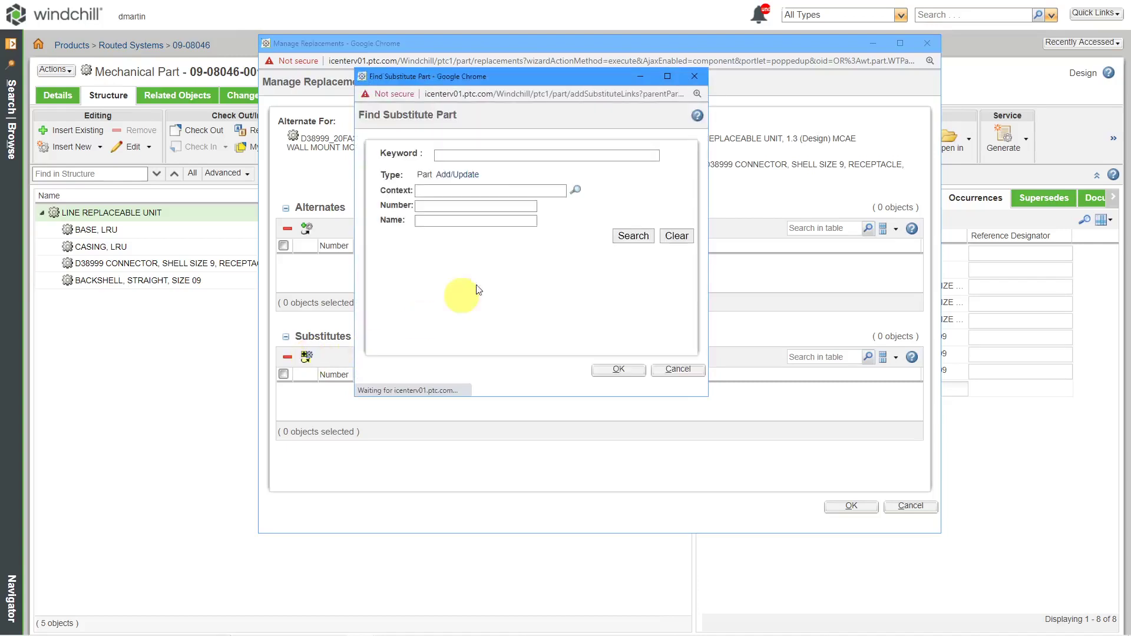
pyautogui.moveTo(507, 75); pyautogui.dragTo(365, 227)
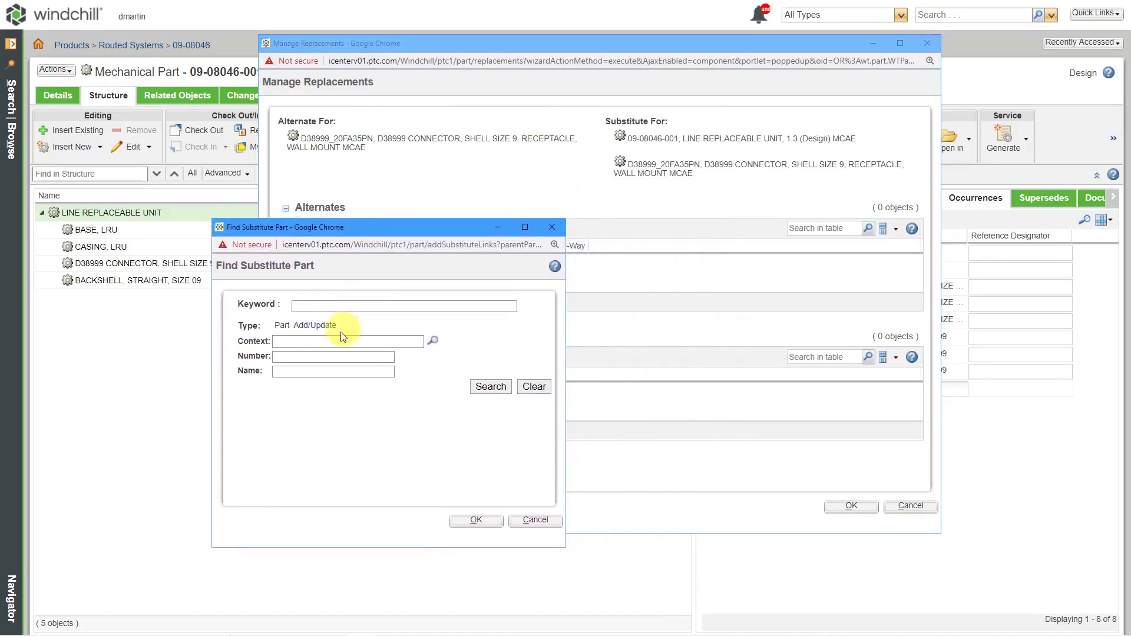
pyautogui.click(323, 358)
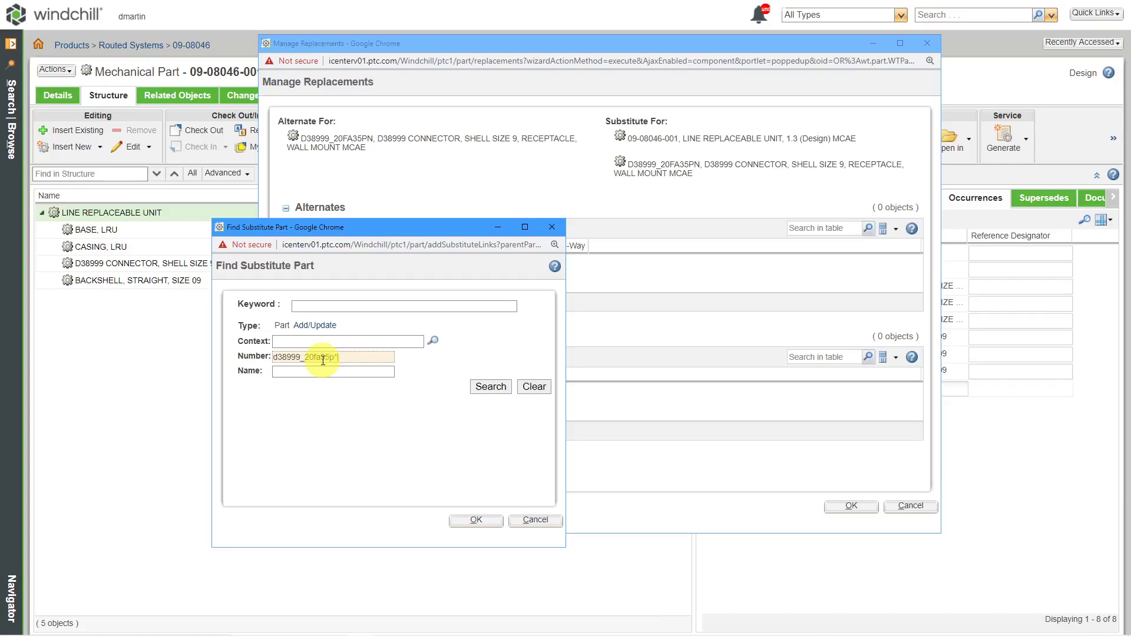
pyautogui.click(500, 391)
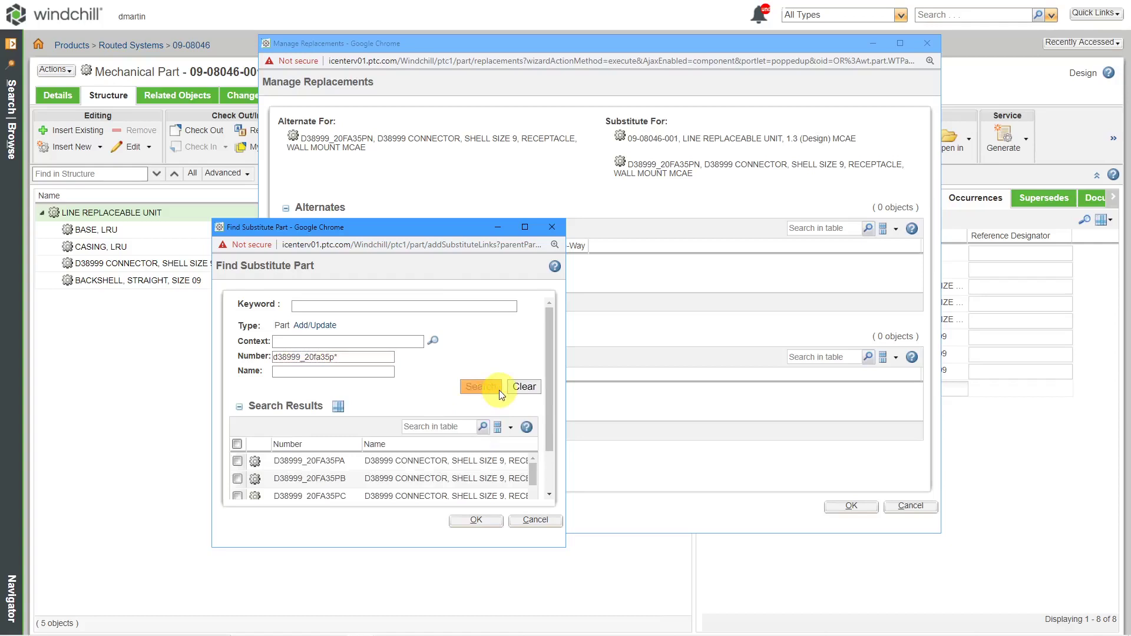
pyautogui.moveTo(416, 229); pyautogui.dragTo(340, 109)
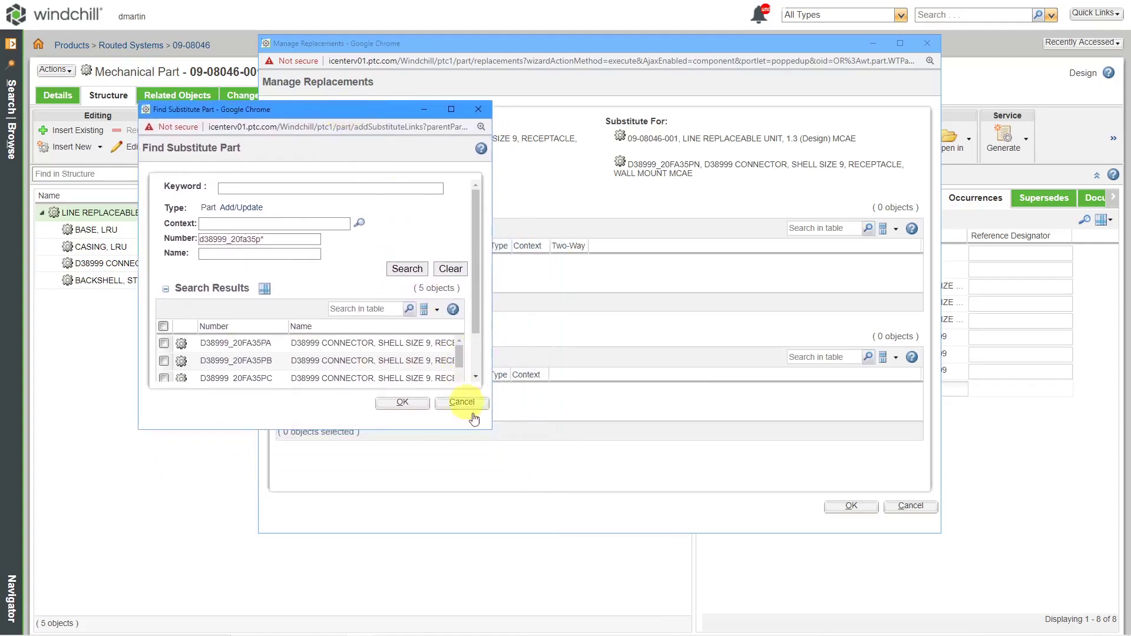
pyautogui.moveTo(492, 428); pyautogui.dragTo(818, 584)
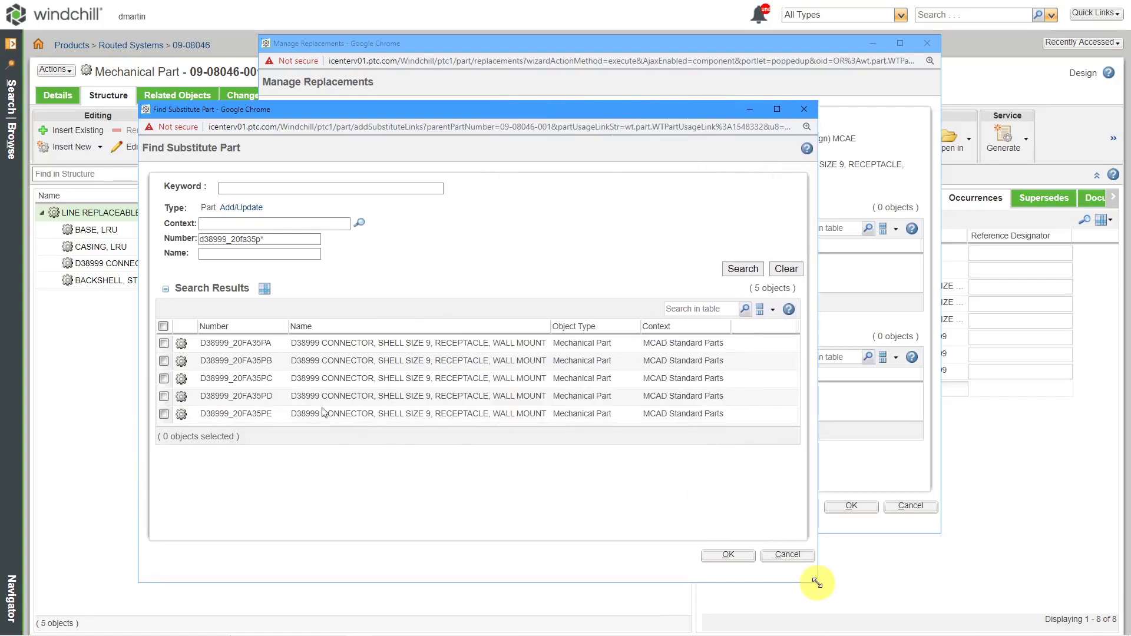
pyautogui.moveTo(263, 446); pyautogui.dragTo(264, 471)
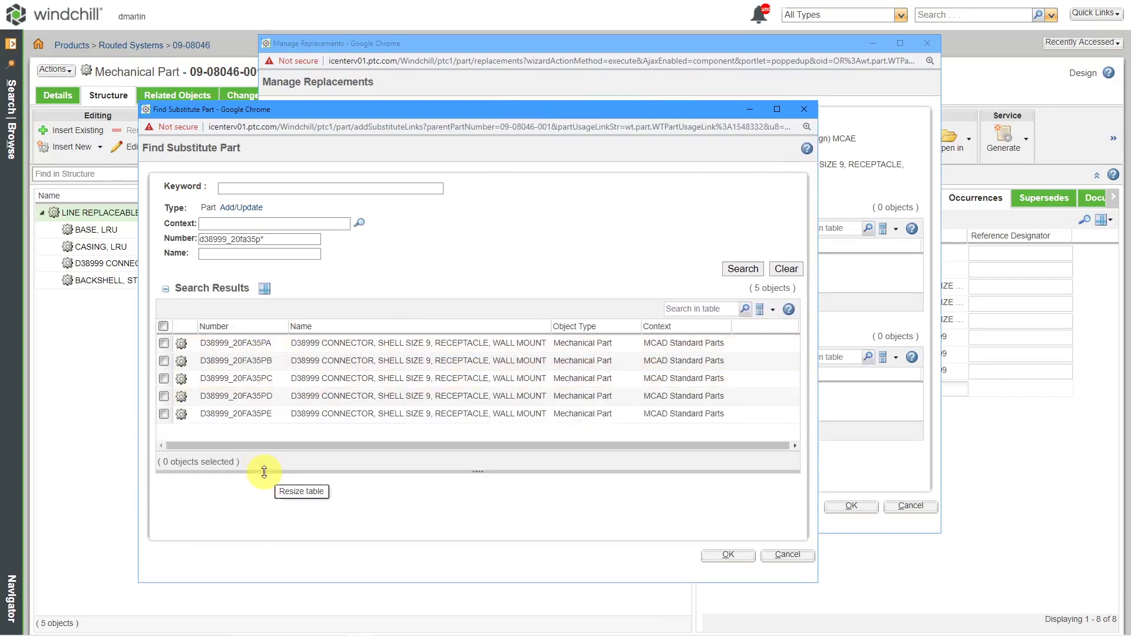
pyautogui.click(163, 326)
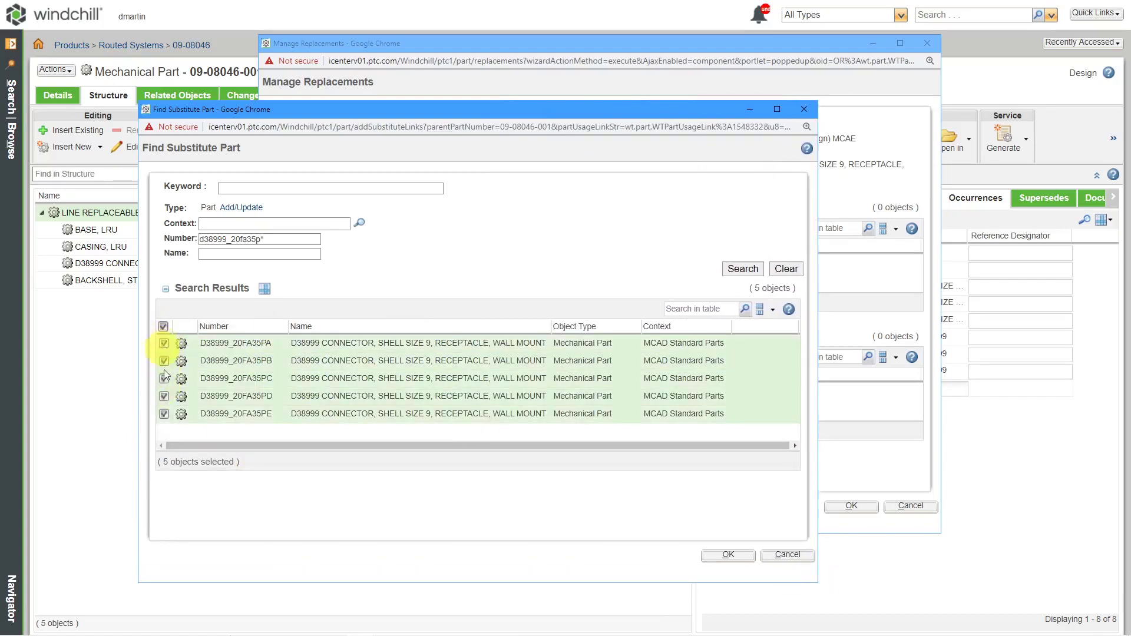
pyautogui.click(728, 556)
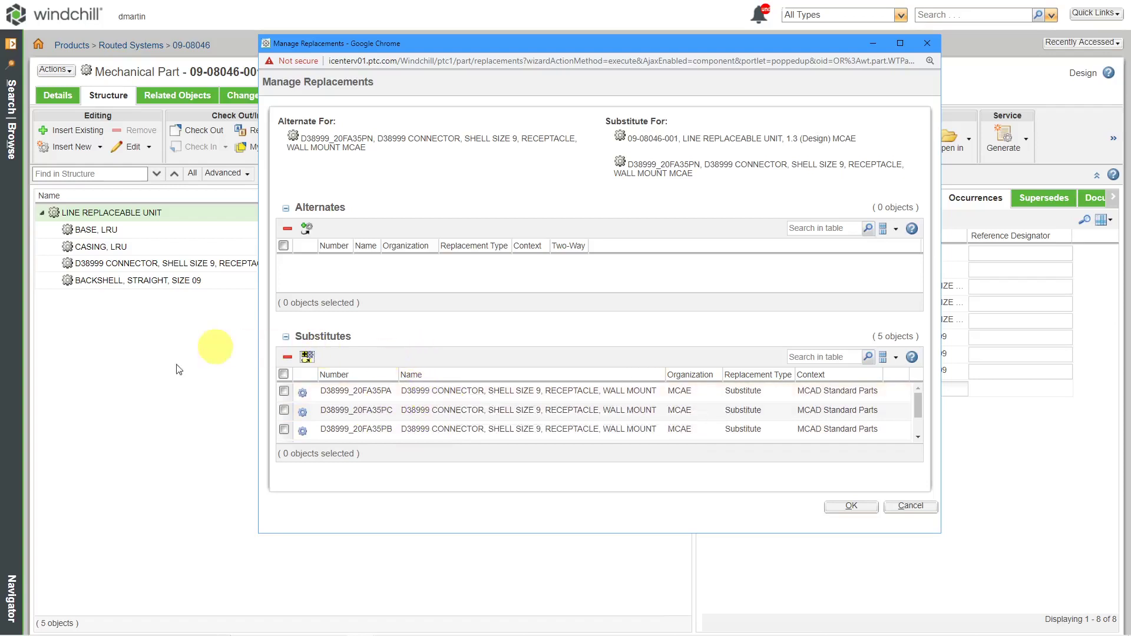
# Save the connector substitutes and check in LINE REPLACEABLE UNIT with comment 'Defined substitutes for connector'.
pyautogui.click(849, 508)
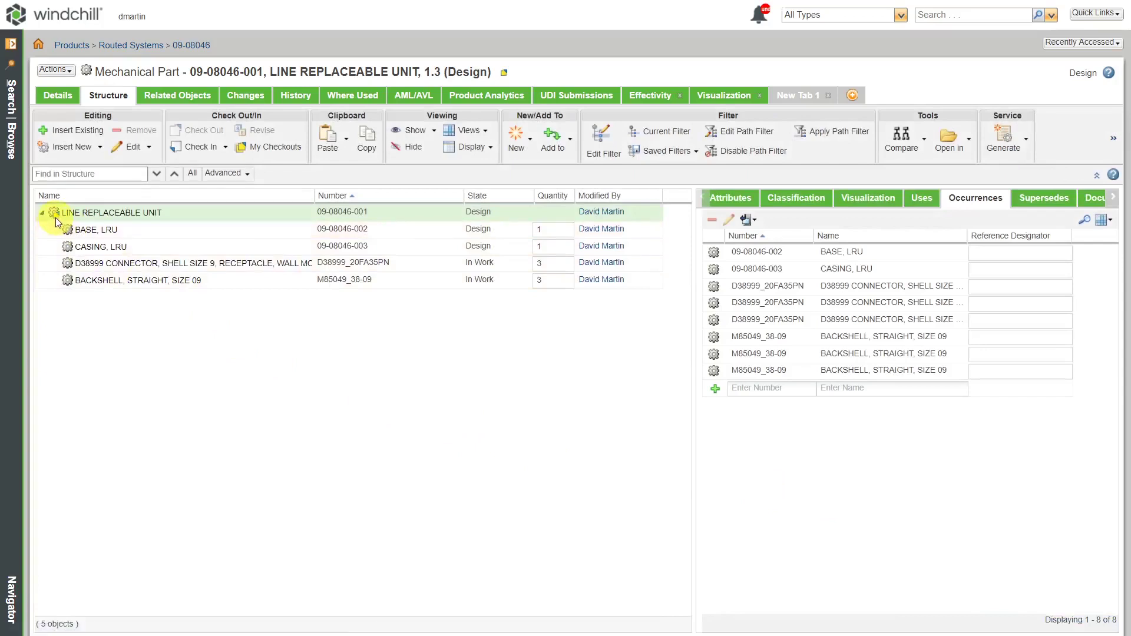
pyautogui.click(55, 70)
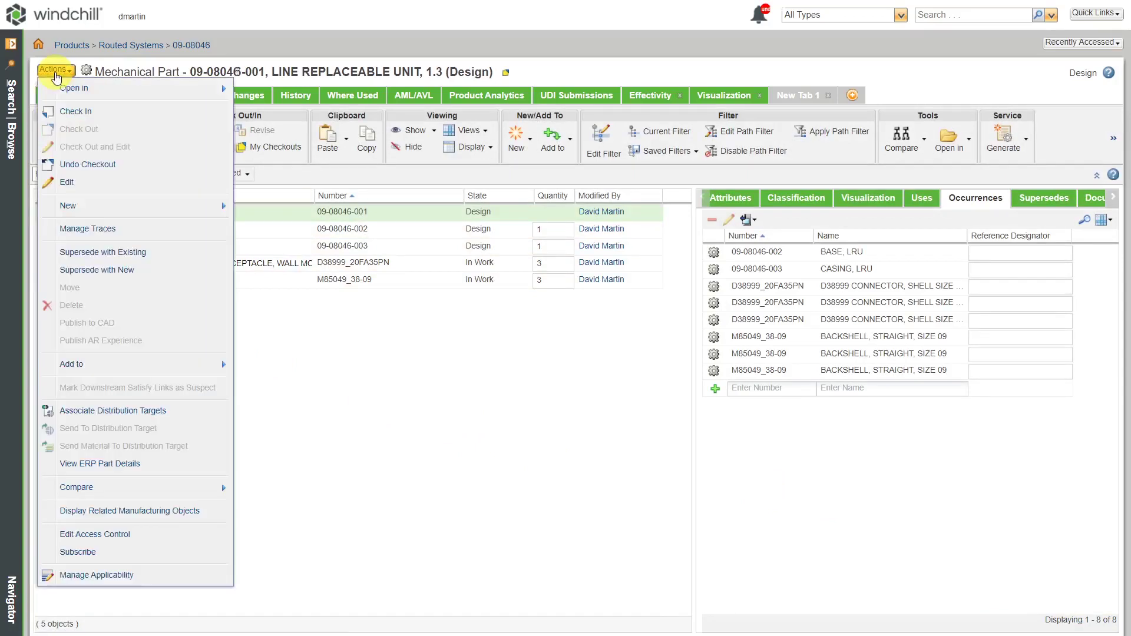
pyautogui.click(75, 111)
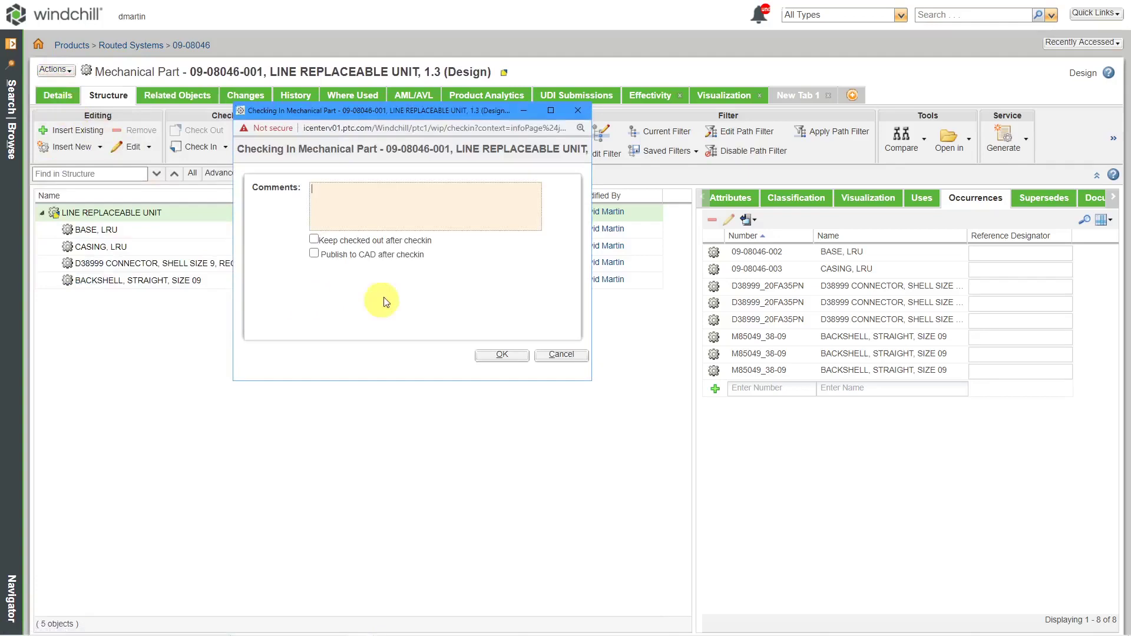
pyautogui.write('defi')
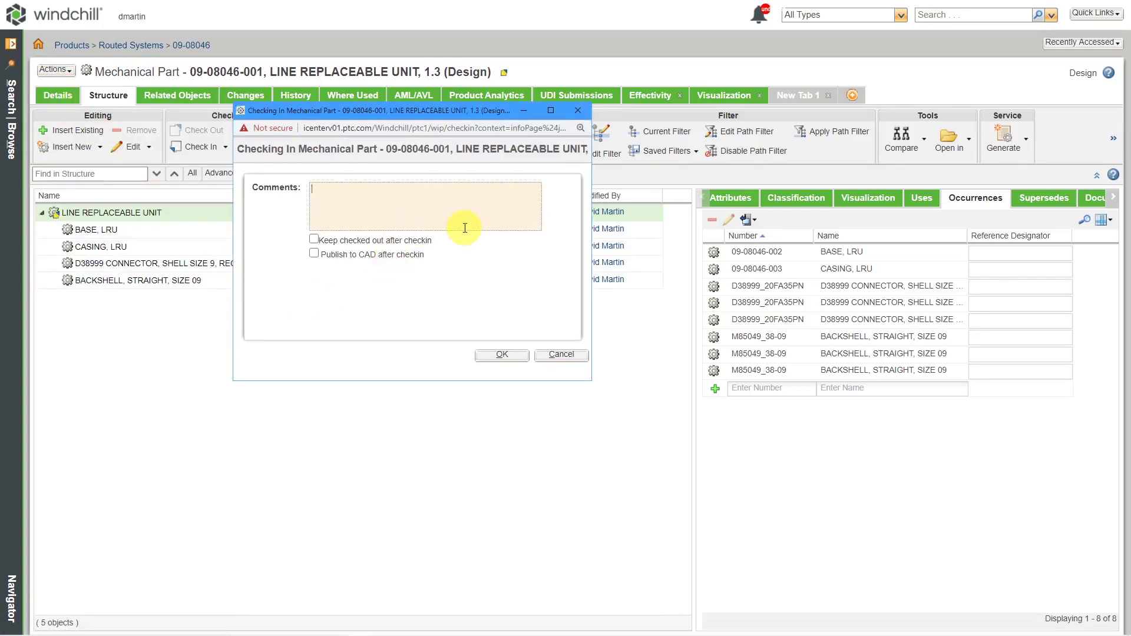
pyautogui.write('Defined substitutes for connector')
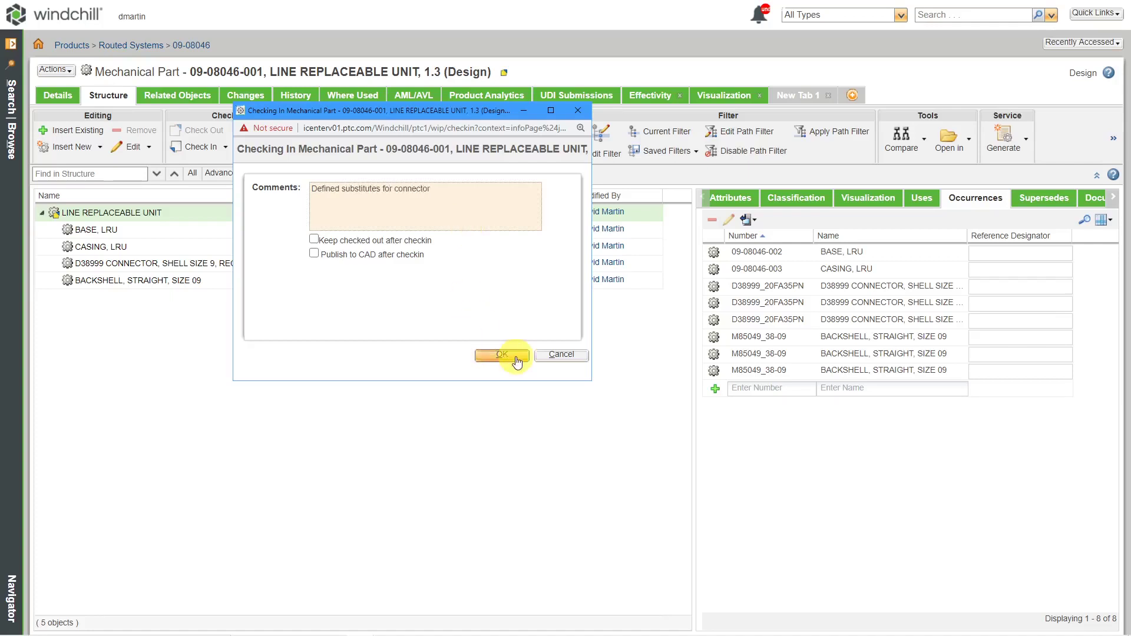
pyautogui.click(507, 355)
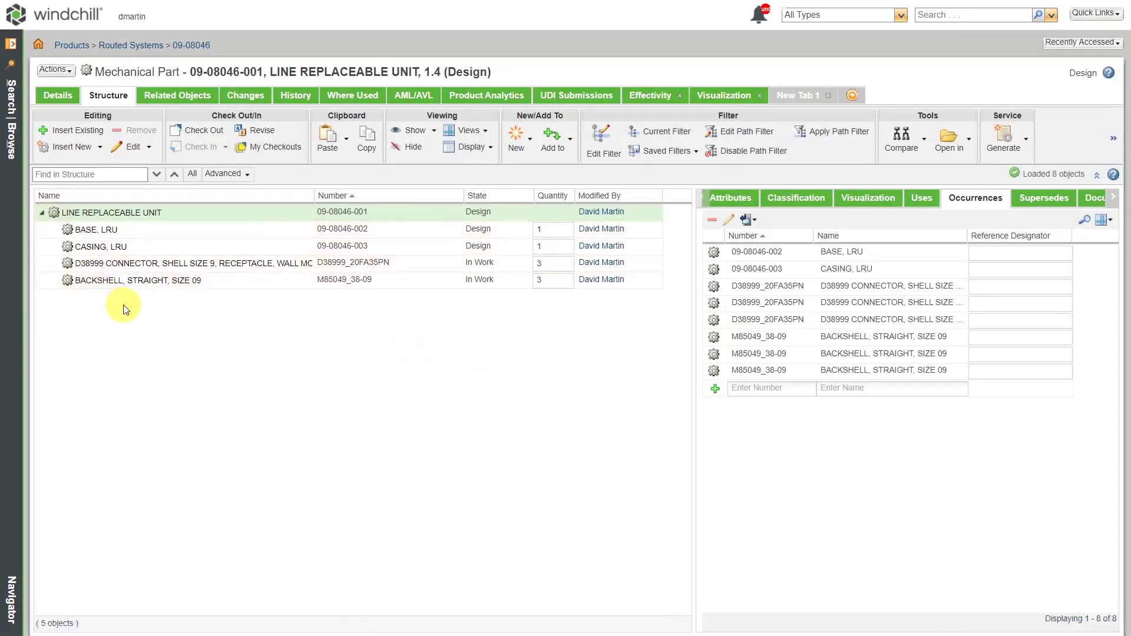
# Show the D38999 connector's five D38999_20FA35P* substitutes as replacement parts in the structure.
pyautogui.rightClick(225, 266)
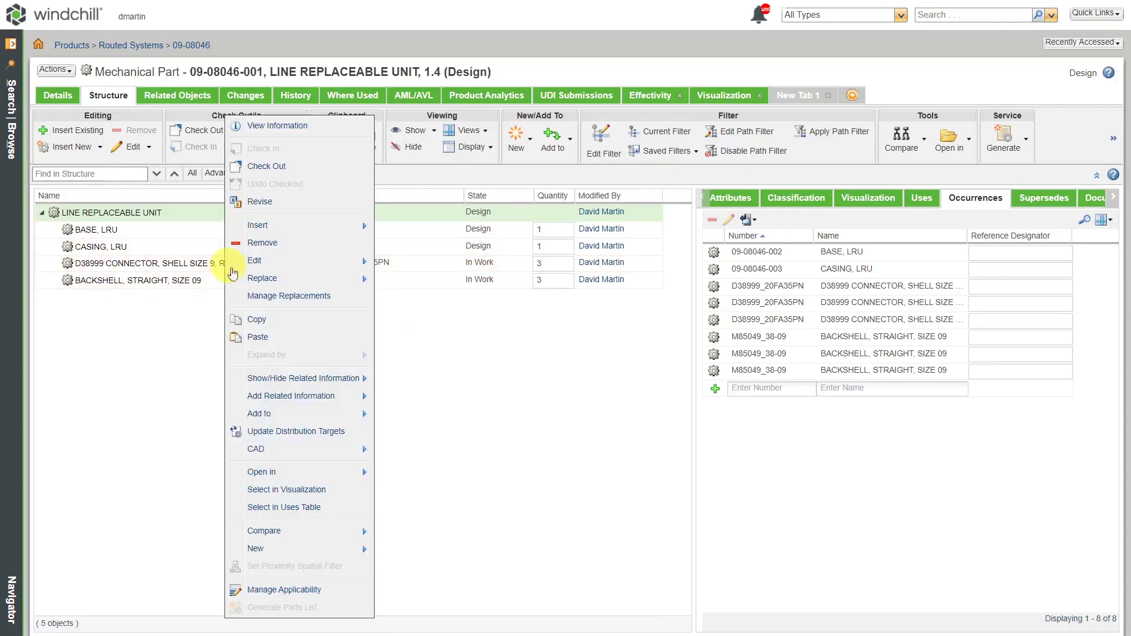
pyautogui.moveTo(304, 380)
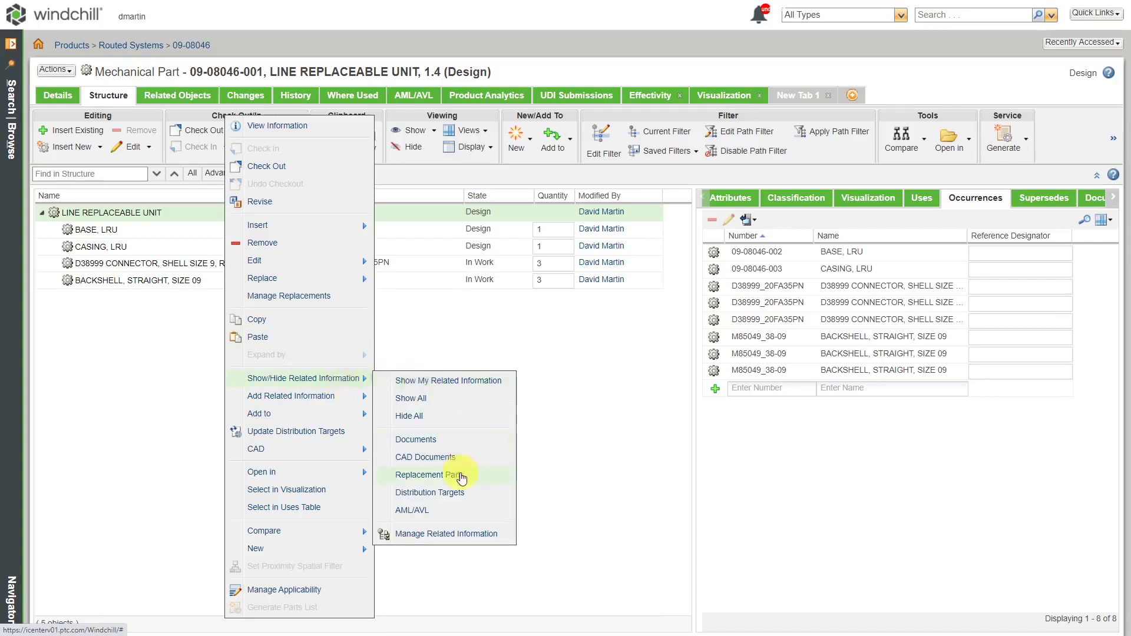
pyautogui.click(461, 475)
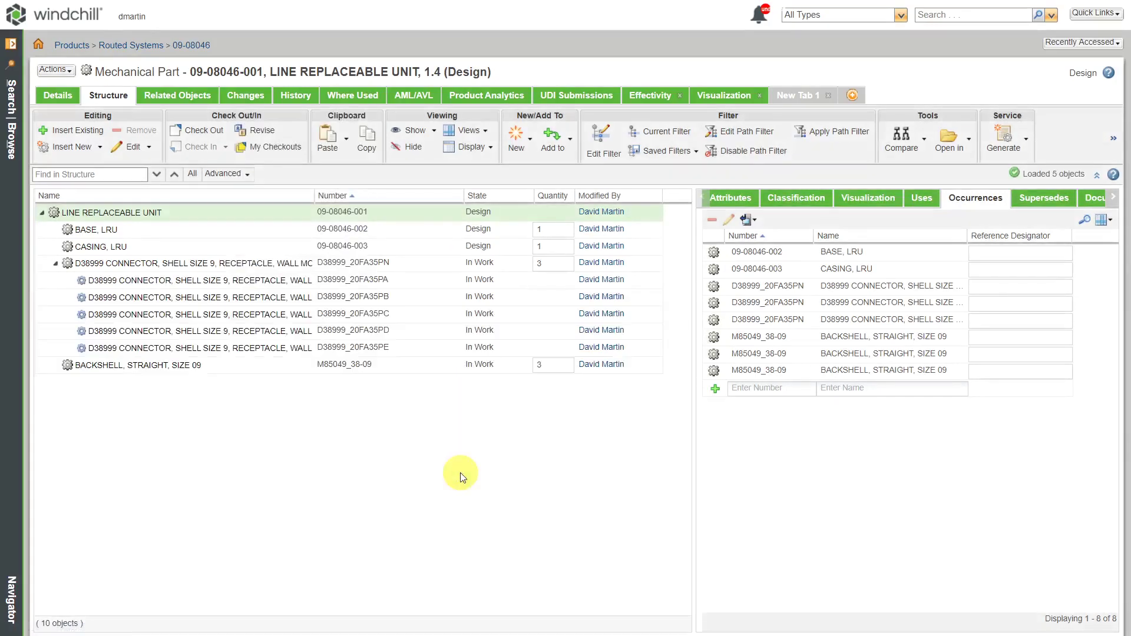
# Show the straight backshell's alternate, M85049_39-09 BACKSHELL, RIGHT ANGLE, SIZE 09, in the structure.
pyautogui.rightClick(170, 368)
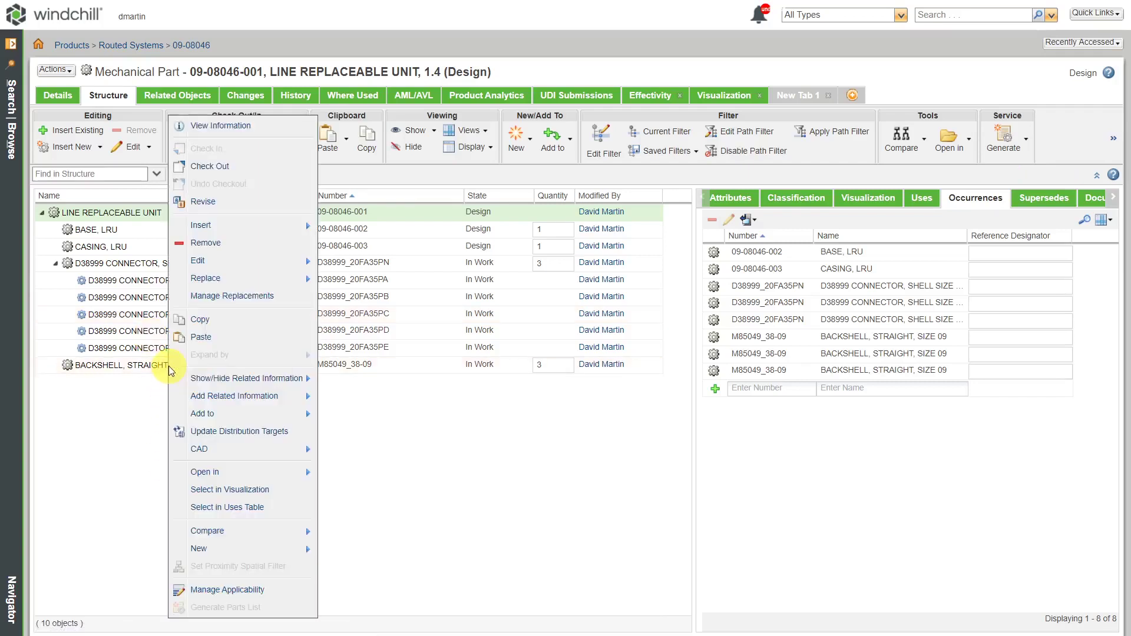
pyautogui.moveTo(214, 380)
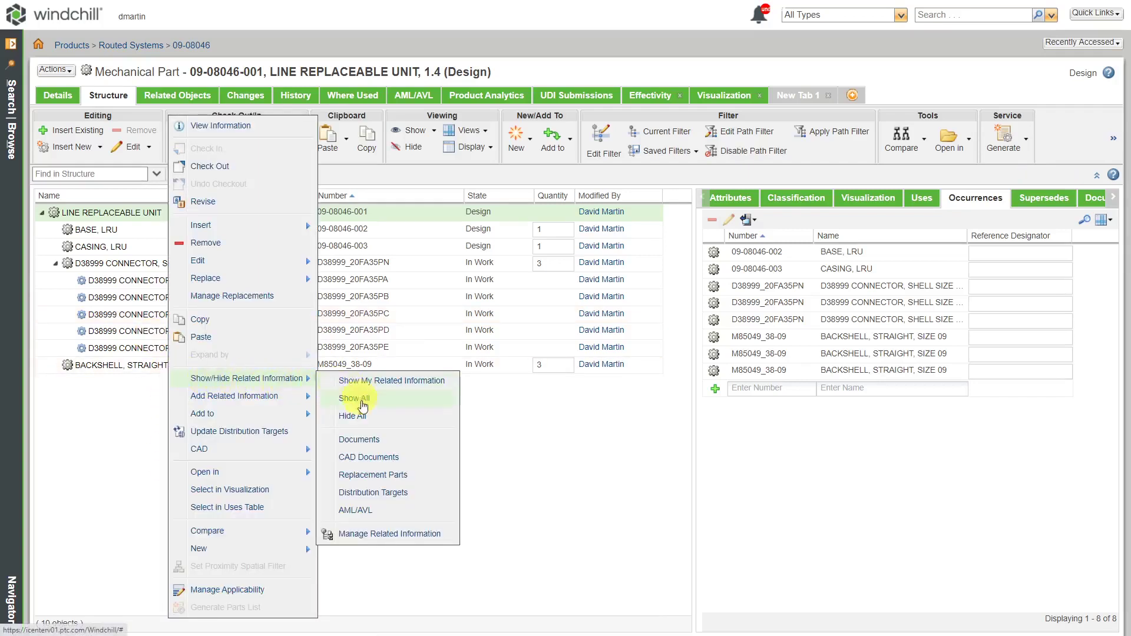
pyautogui.click(388, 478)
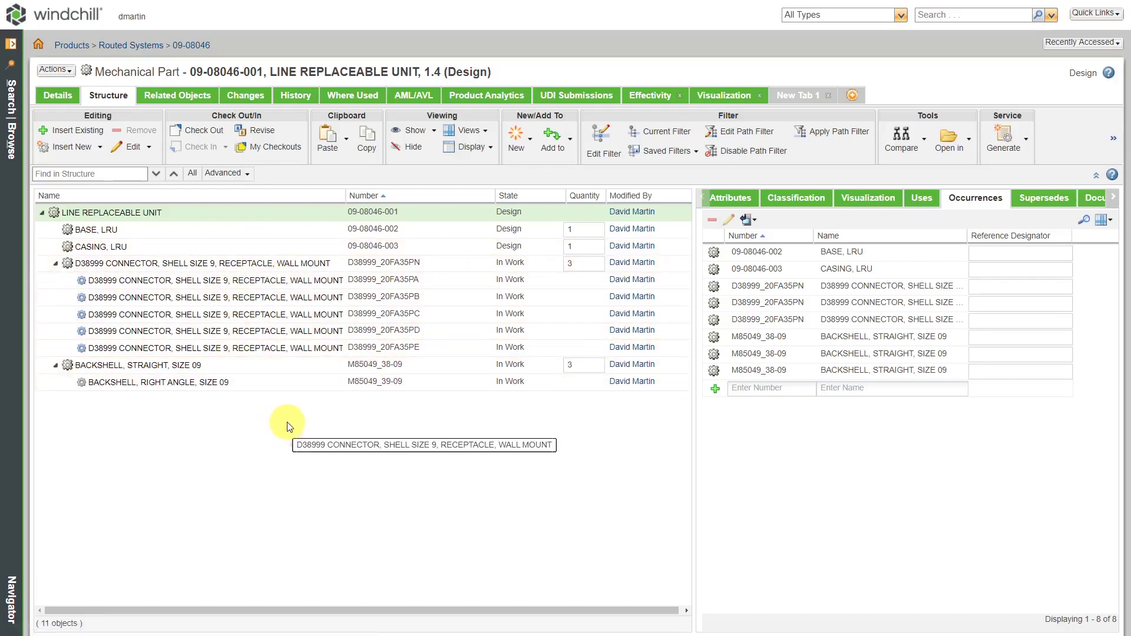
# Display replacement parts across the whole 1.4 structure and bring up the Reports submenu.
pyautogui.click(434, 133)
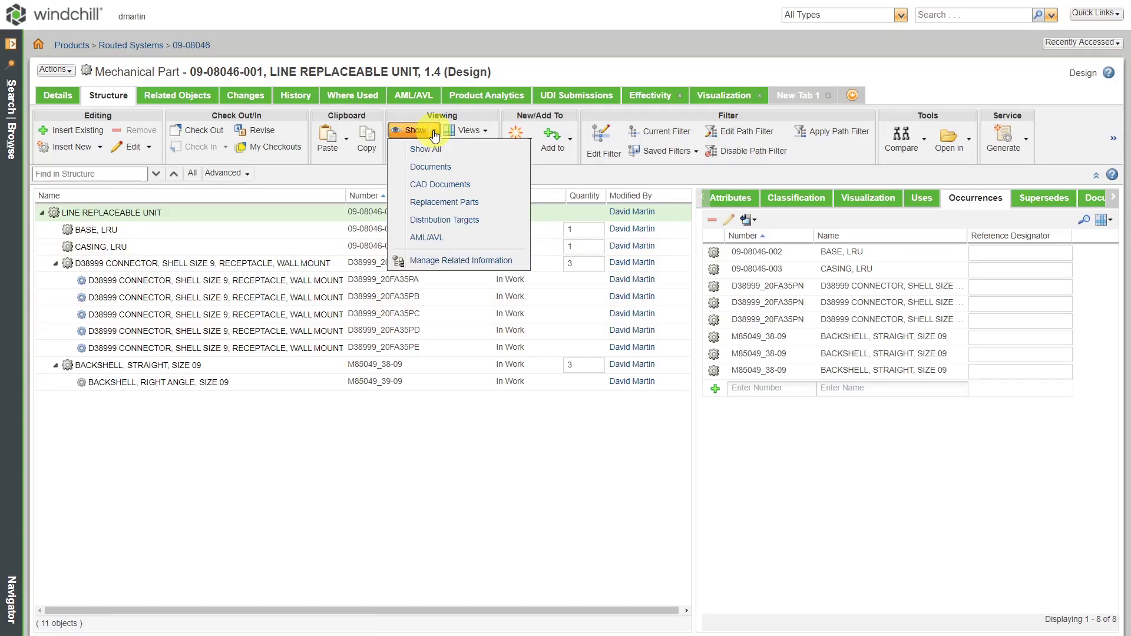
pyautogui.click(454, 203)
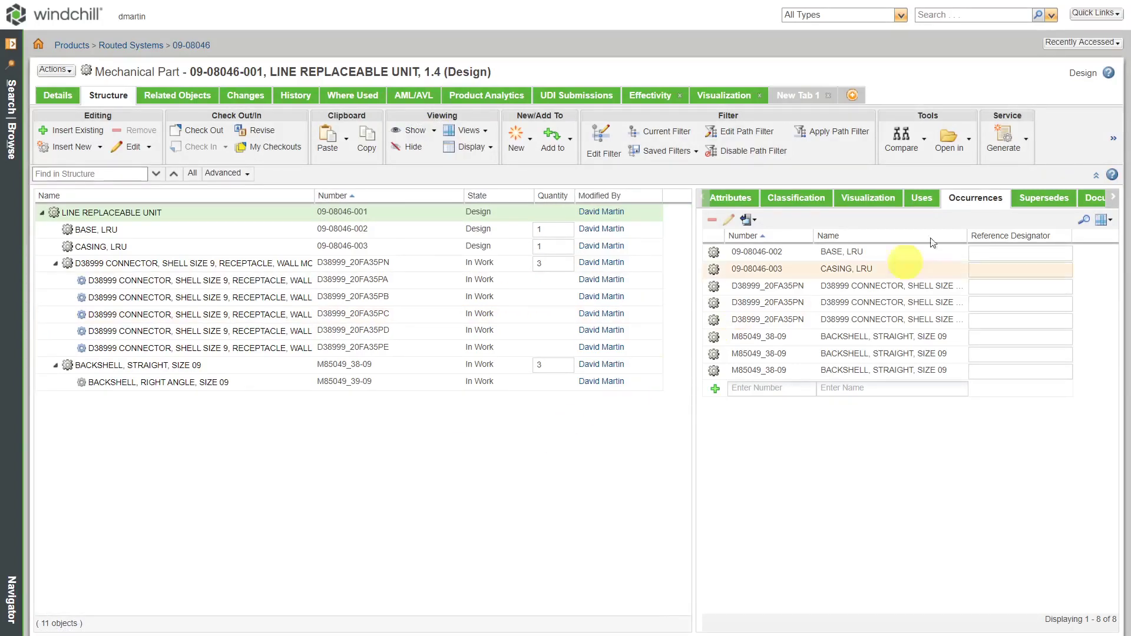
pyautogui.click(1114, 138)
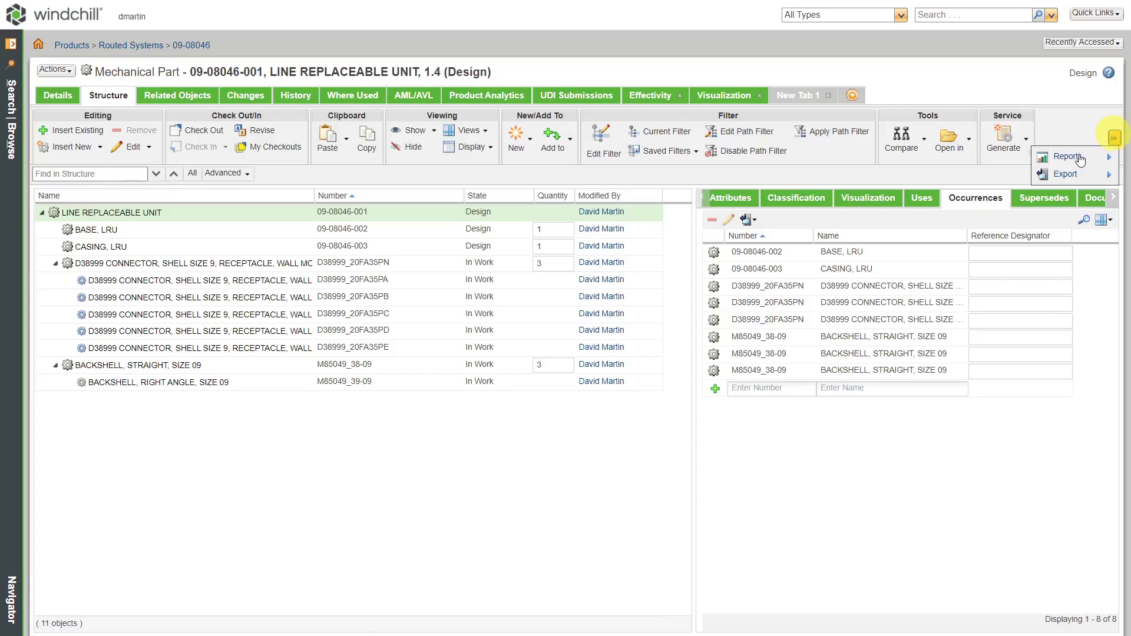
pyautogui.moveTo(1077, 156)
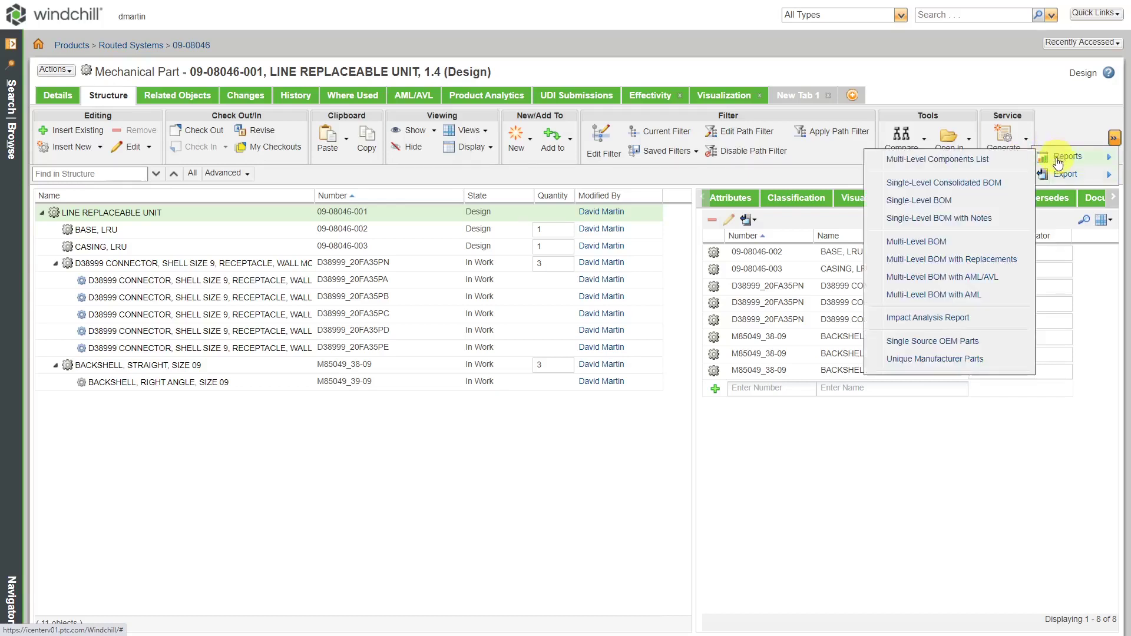
# Run the Multi-Level BOM with Replacements report and enlarge its window to show all 11 rows.
pyautogui.click(958, 260)
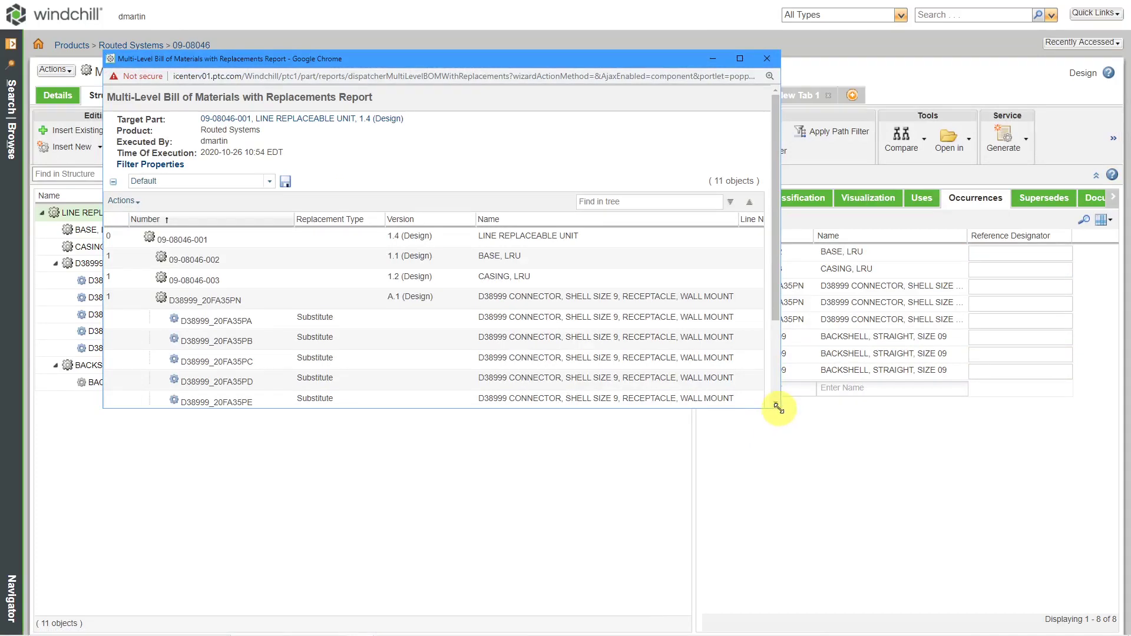
pyautogui.moveTo(780, 407); pyautogui.dragTo(952, 574)
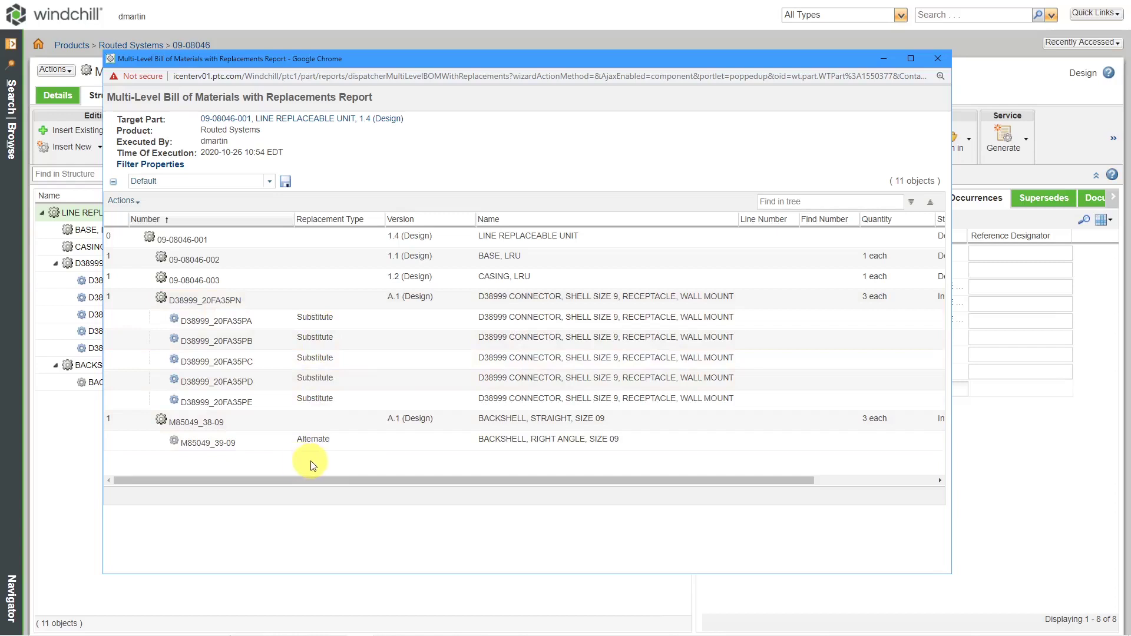
# Bring up the report's Export List to File formats, from CSV to XML.
pyautogui.click(122, 201)
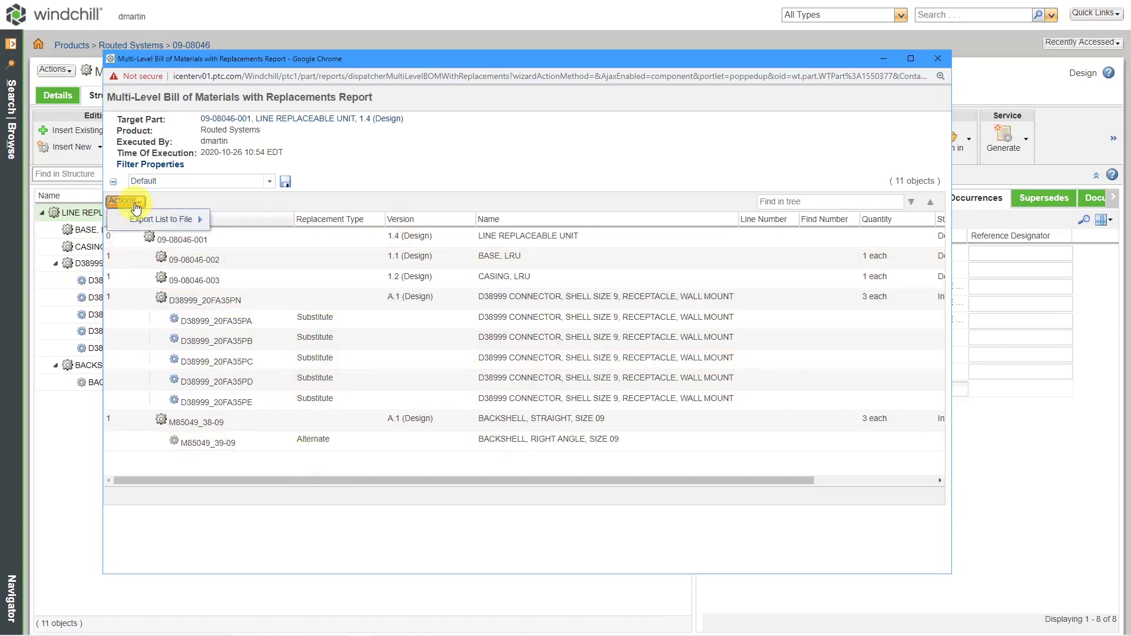
pyautogui.moveTo(143, 224)
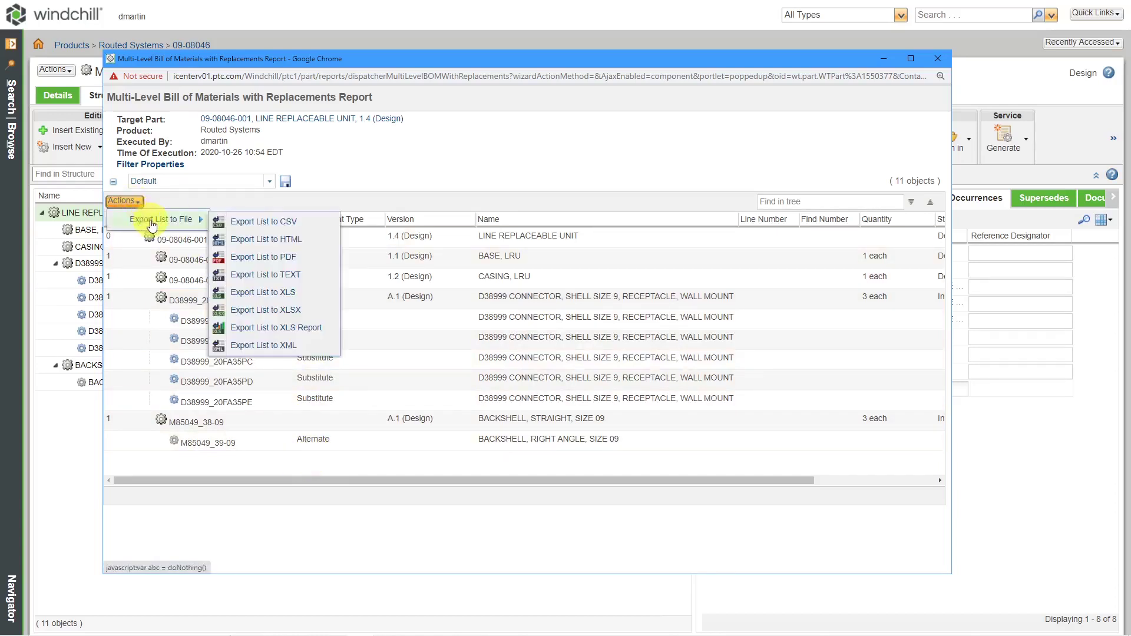